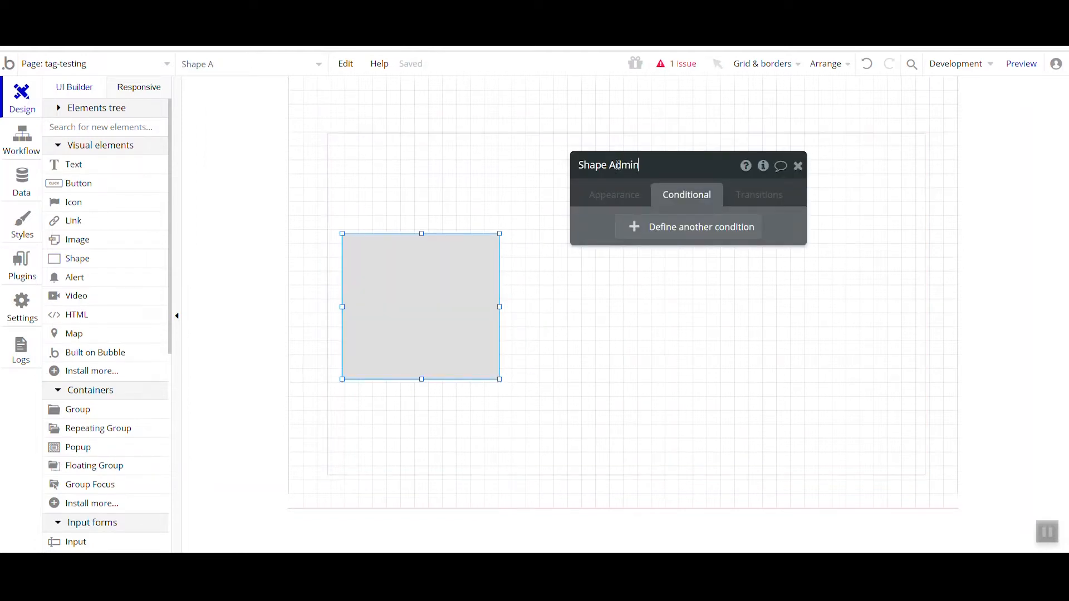
Step: Duplicate the Shape Admin square twice along the same row, naming the copies Shape Controller and Shape Viewer
left_click_drag(415, 298, 613, 296)
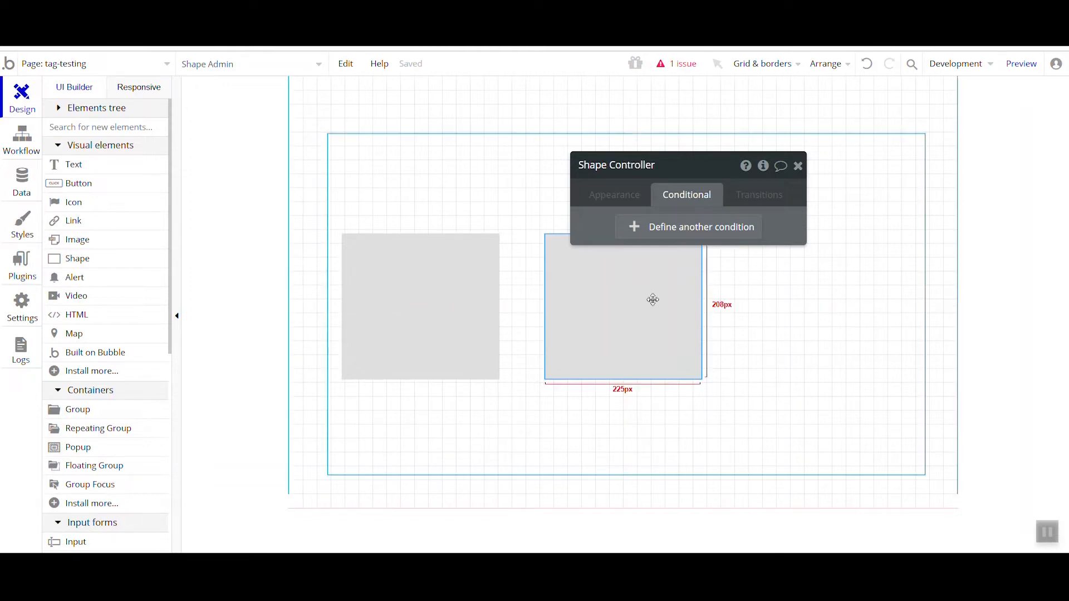
left_click_drag(609, 295, 814, 295)
double_click(646, 167)
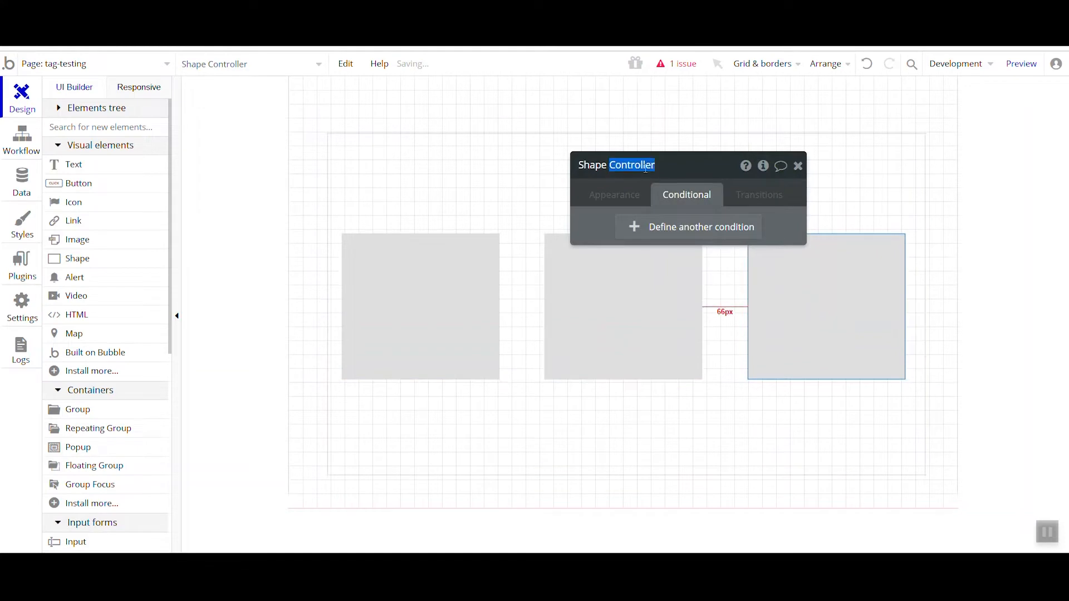
Step: Set the background color of Shape Viewer to red #F50505 and of Shape Controller to dark green #005E0D
left_click(615, 194)
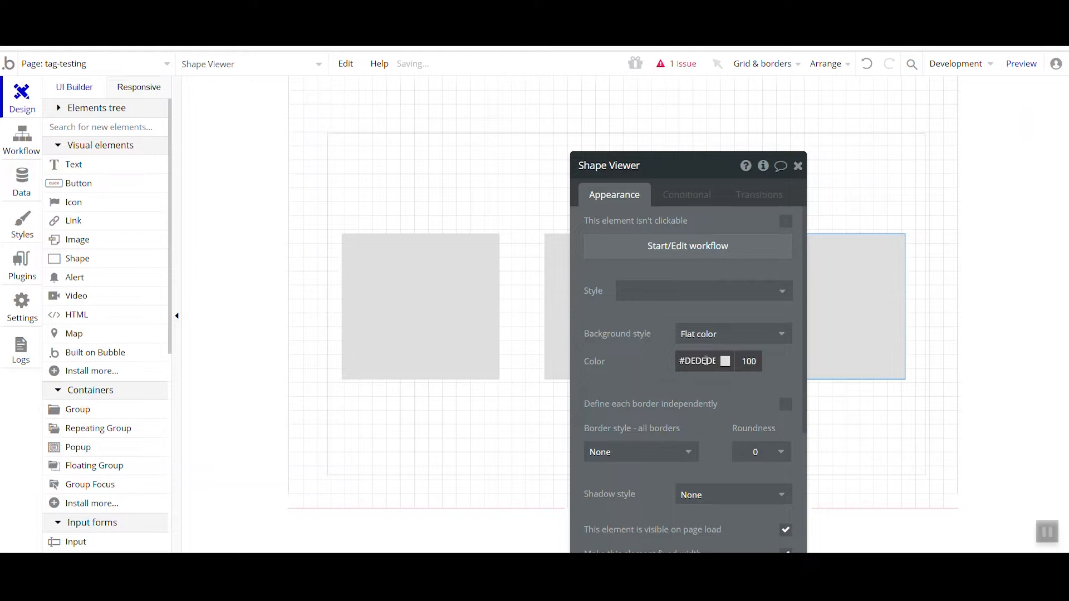
left_click(701, 365)
left_click_drag(757, 385, 780, 374)
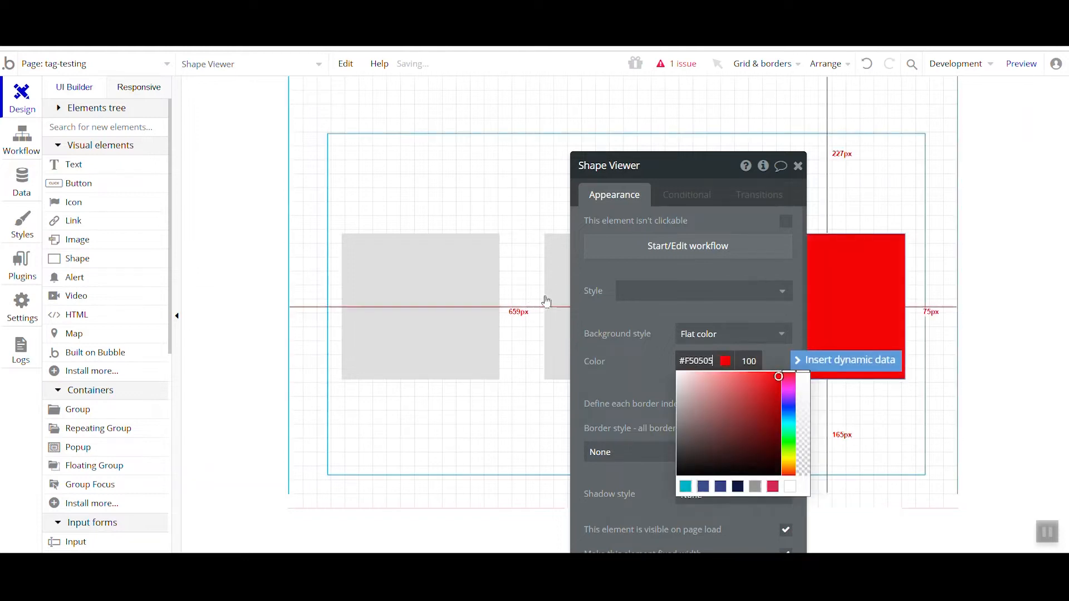
left_click(558, 300)
left_click(699, 362)
left_click(788, 440)
left_click(779, 438)
Step: Set the background color of Shape Admin to blue #1232E6
left_click(429, 293)
left_click(699, 362)
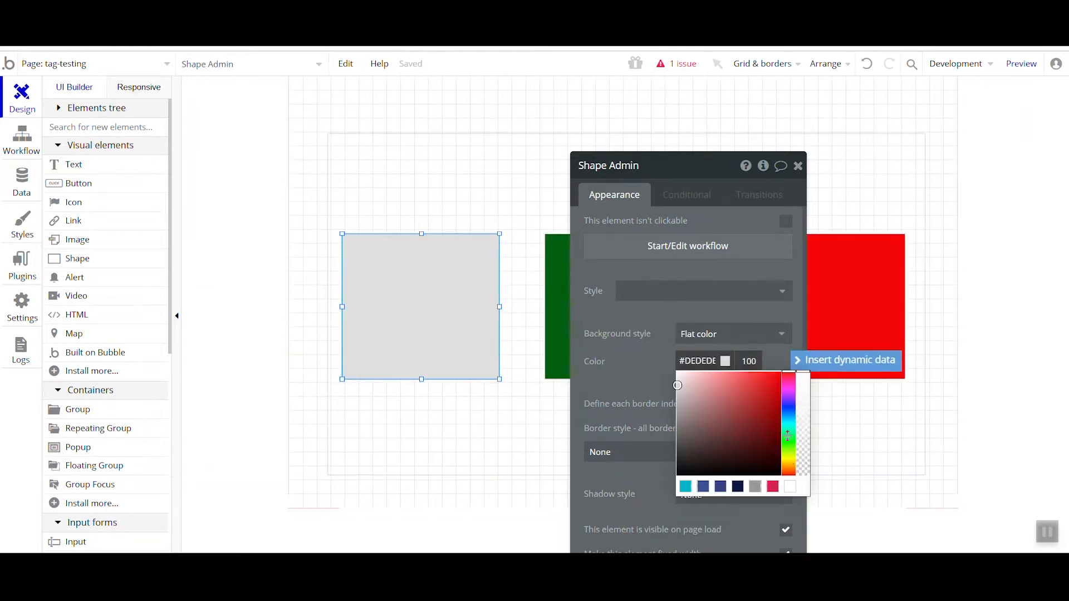
left_click(788, 410)
left_click(772, 383)
Step: Turn off visibility on page load for Shape Admin, Shape Controller and Shape Viewer
left_click_drag(629, 357, 59, 269)
left_click(267, 446)
left_click(268, 445)
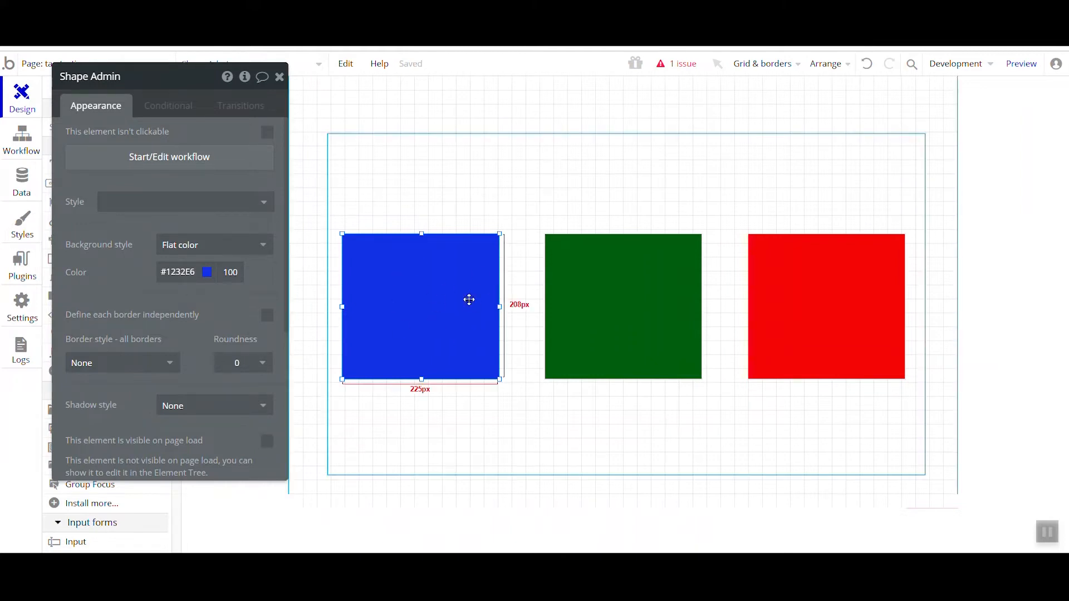
left_click(584, 329)
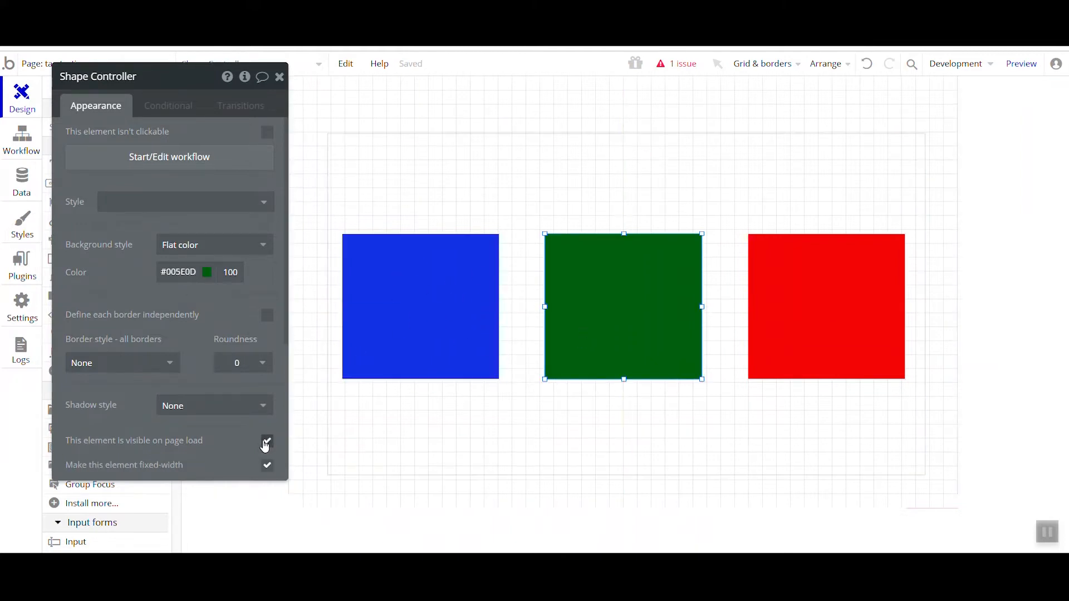
left_click(816, 316)
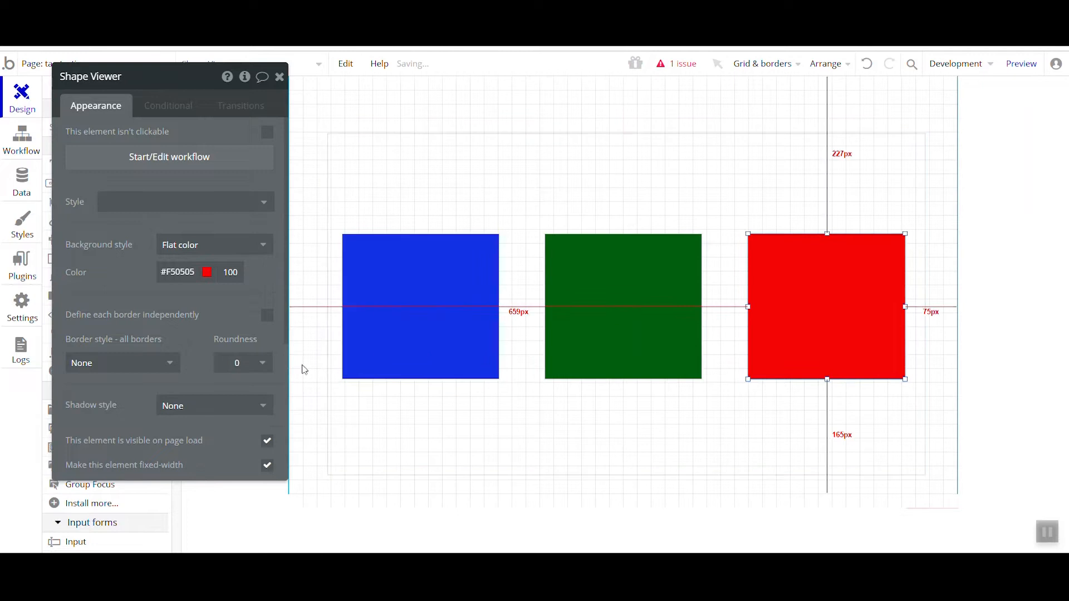
left_click(268, 444)
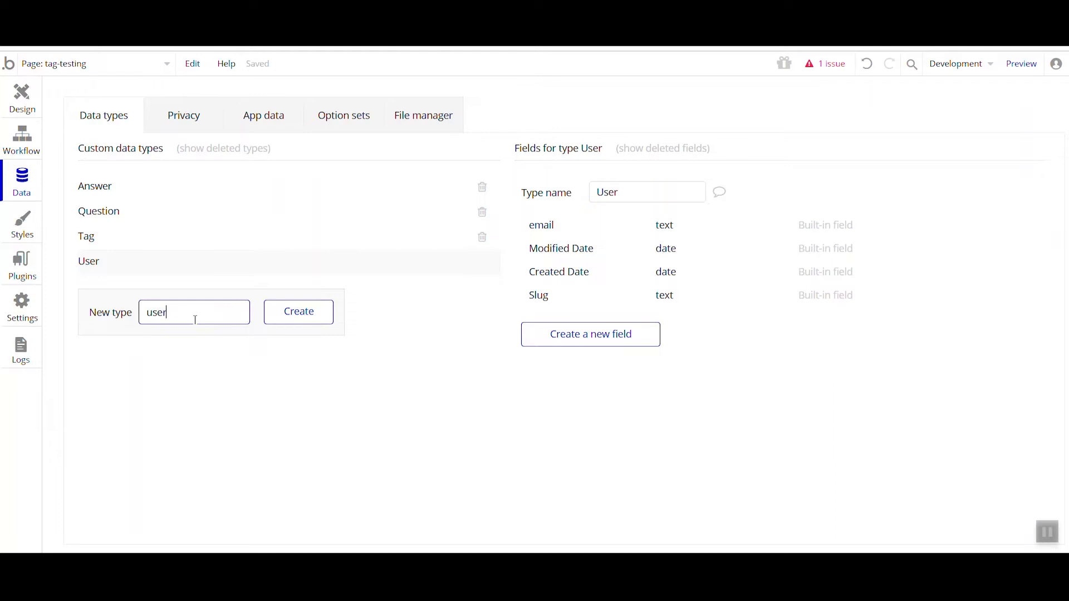
Step: Create a custom data type called user role and give it a text field called name
left_click(301, 316)
left_click(597, 335)
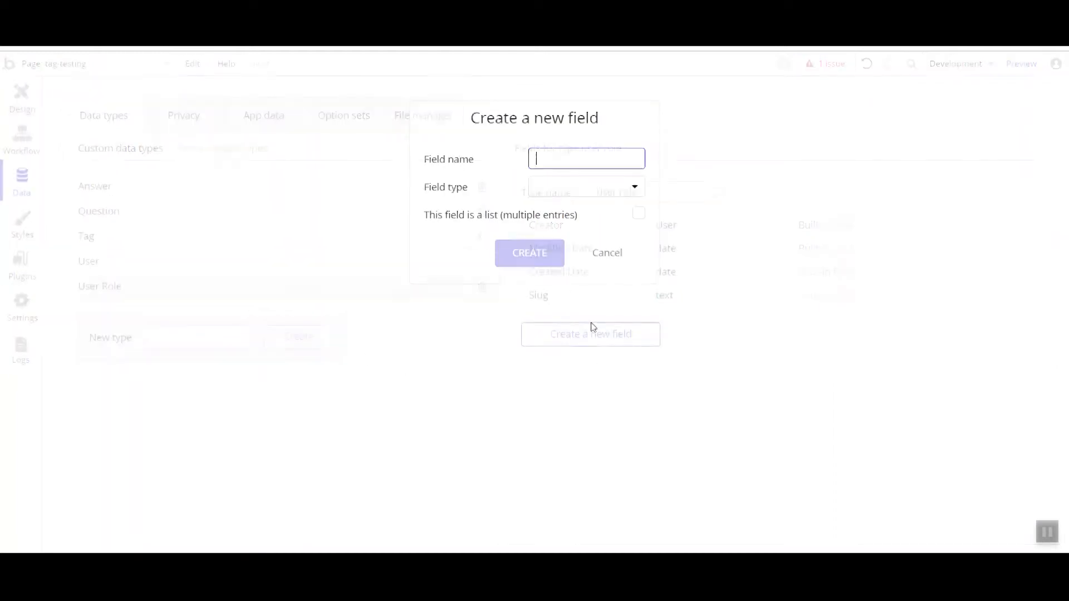
left_click(539, 188)
left_click(544, 208)
left_click(530, 258)
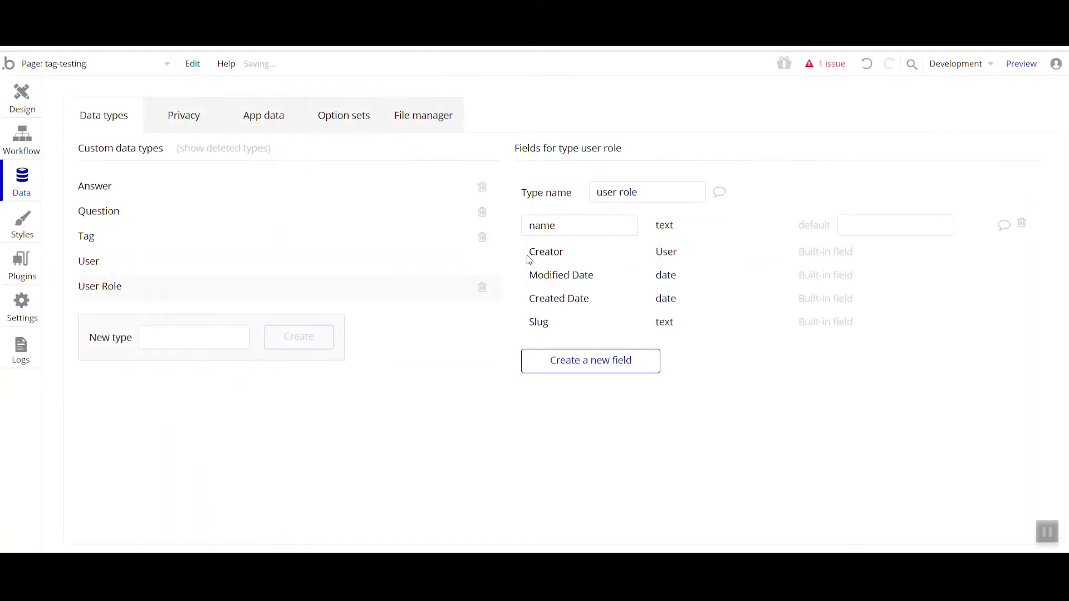
Step: Add a field called role, of type user role, to the User data type
left_click(249, 265)
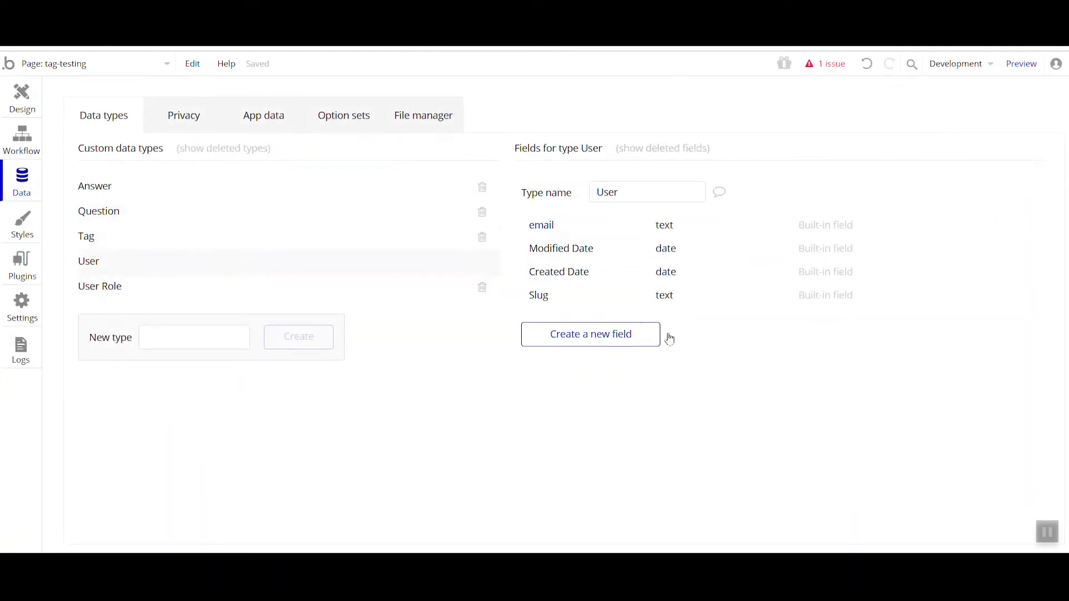
left_click(592, 338)
type("role")
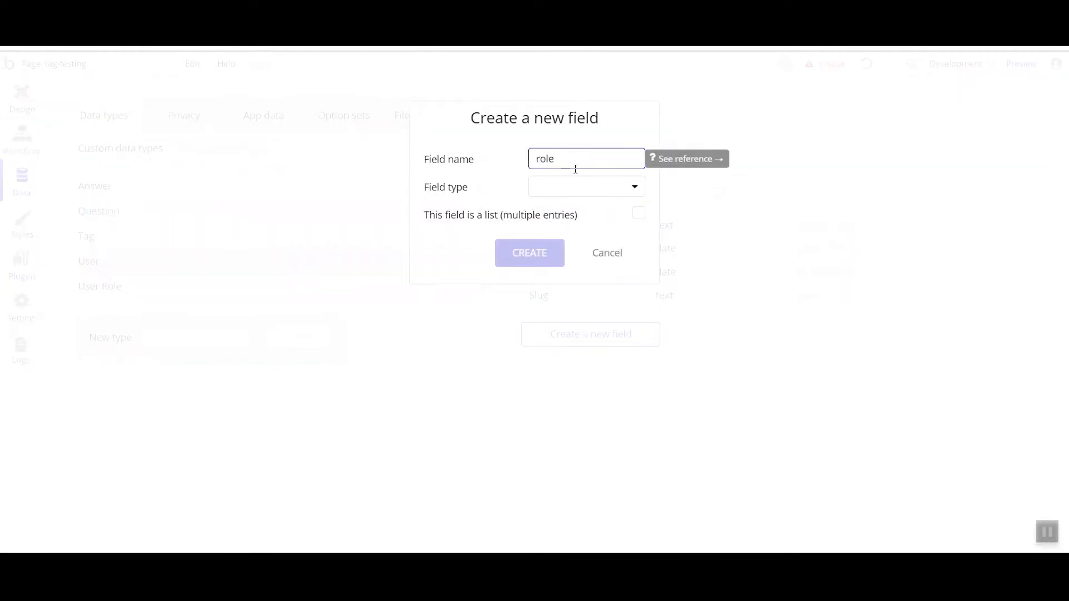
left_click(581, 185)
scroll(628, 356, "down", 2)
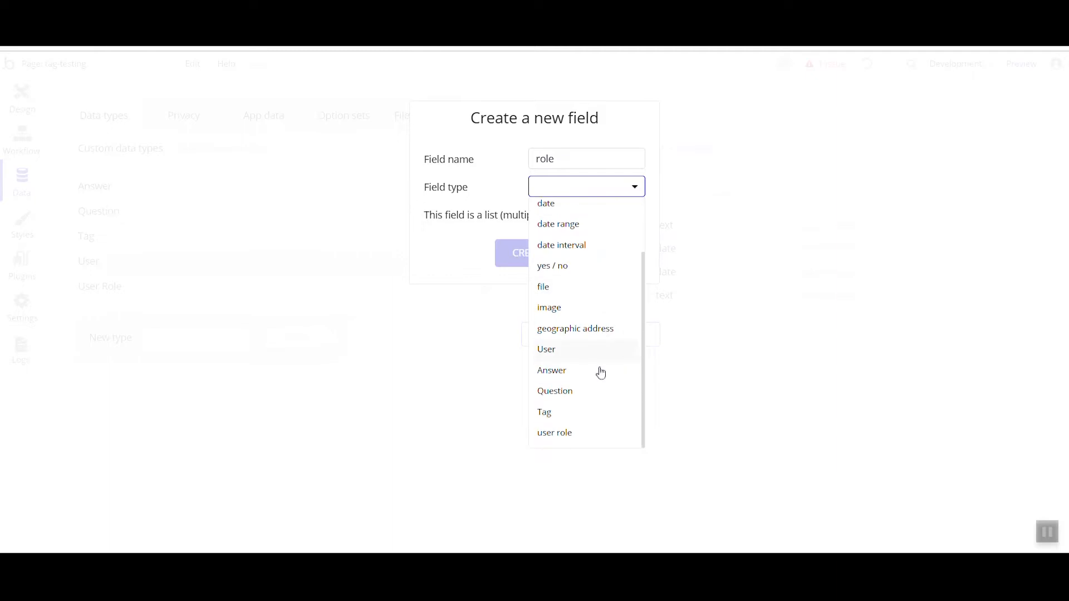
left_click(581, 434)
left_click(533, 254)
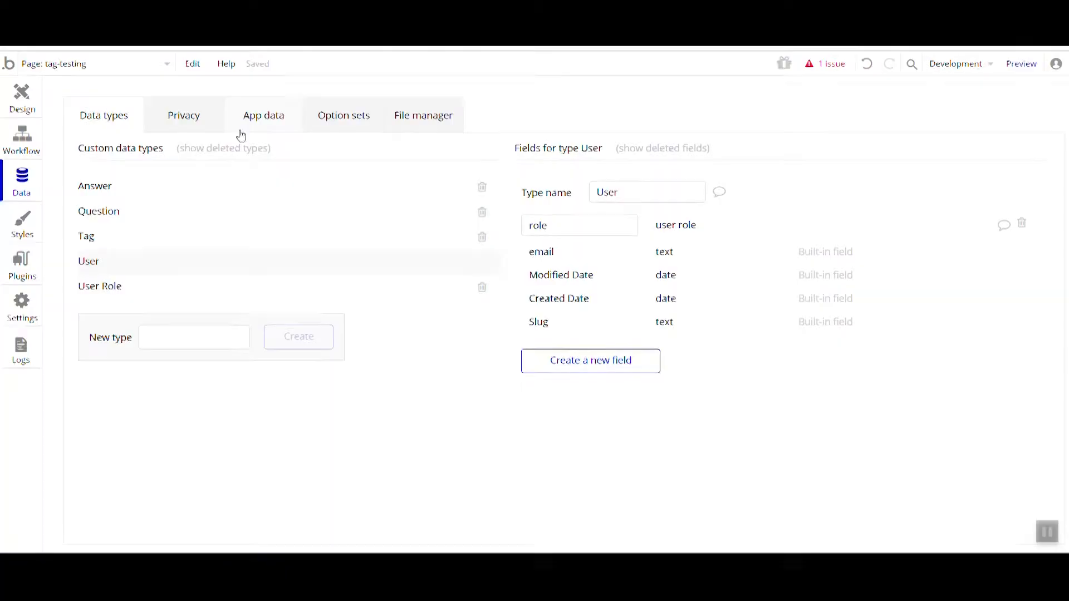
Step: Create a user role entry named admin in the app data
left_click(240, 128)
left_click(172, 363)
left_click(656, 192)
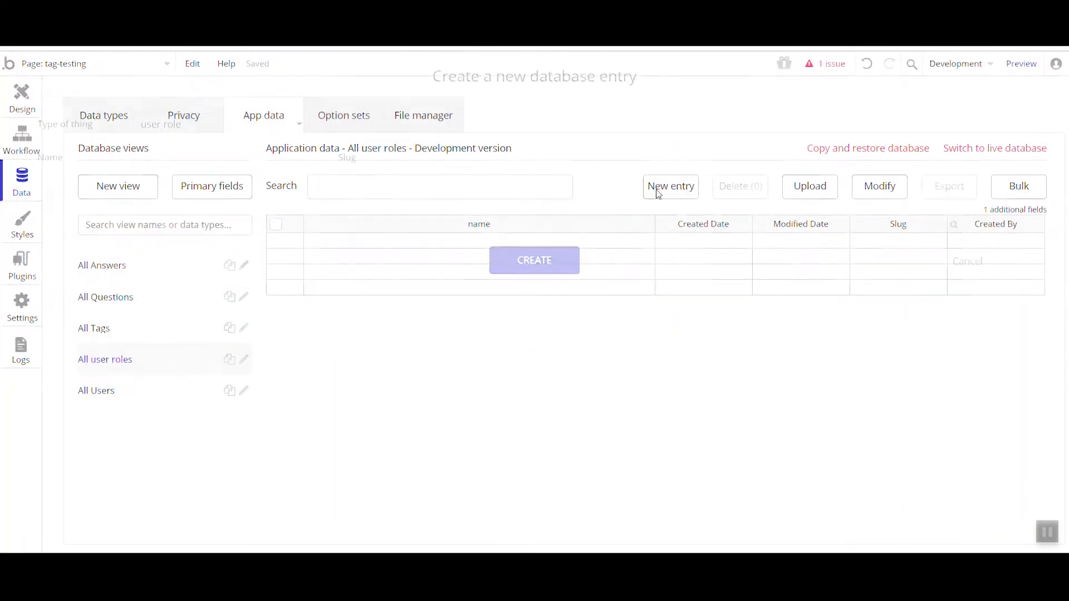
left_click(181, 156)
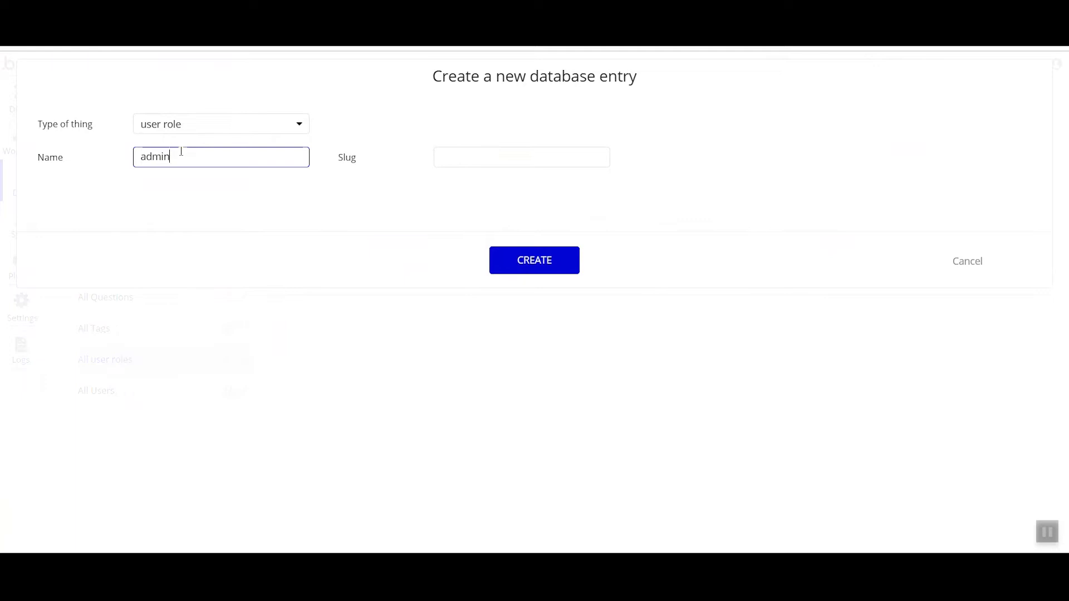
left_click(536, 262)
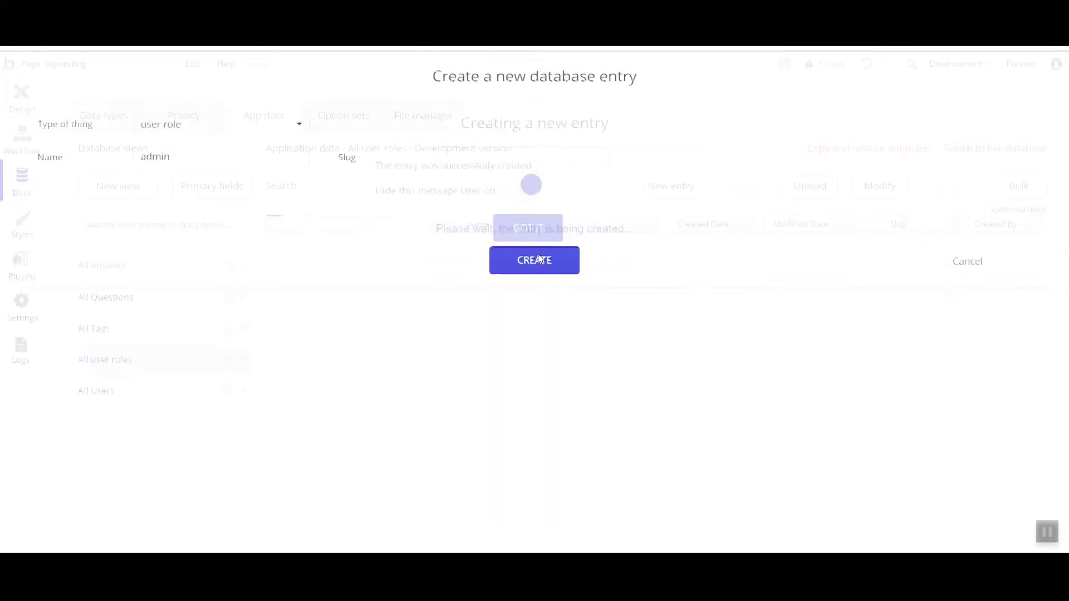
left_click(535, 230)
Step: Create another user role entry named controller
left_click(693, 188)
left_click(240, 156)
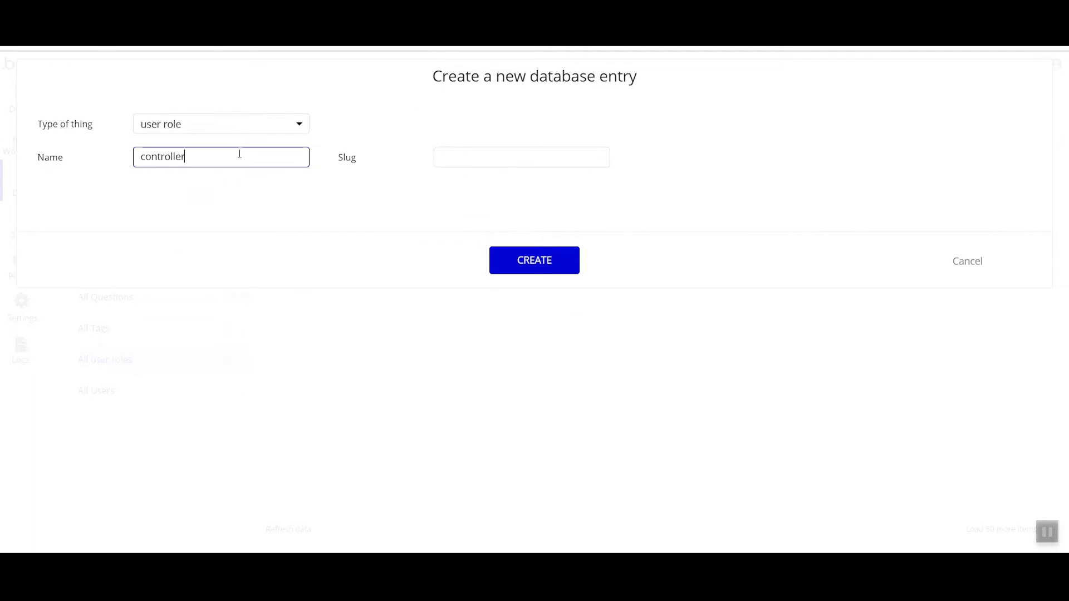
left_click(546, 260)
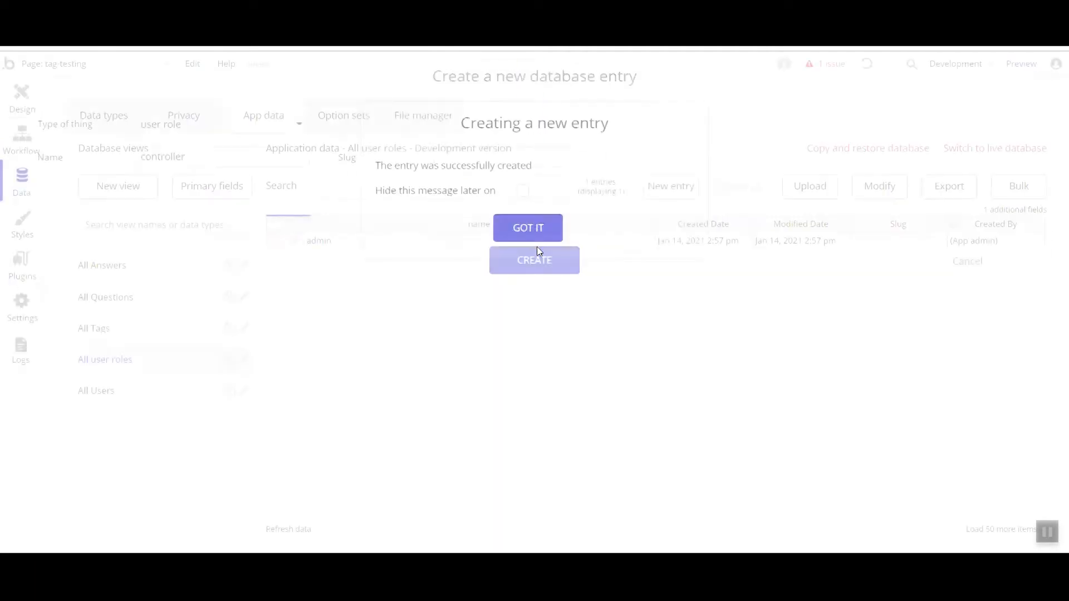
left_click(532, 232)
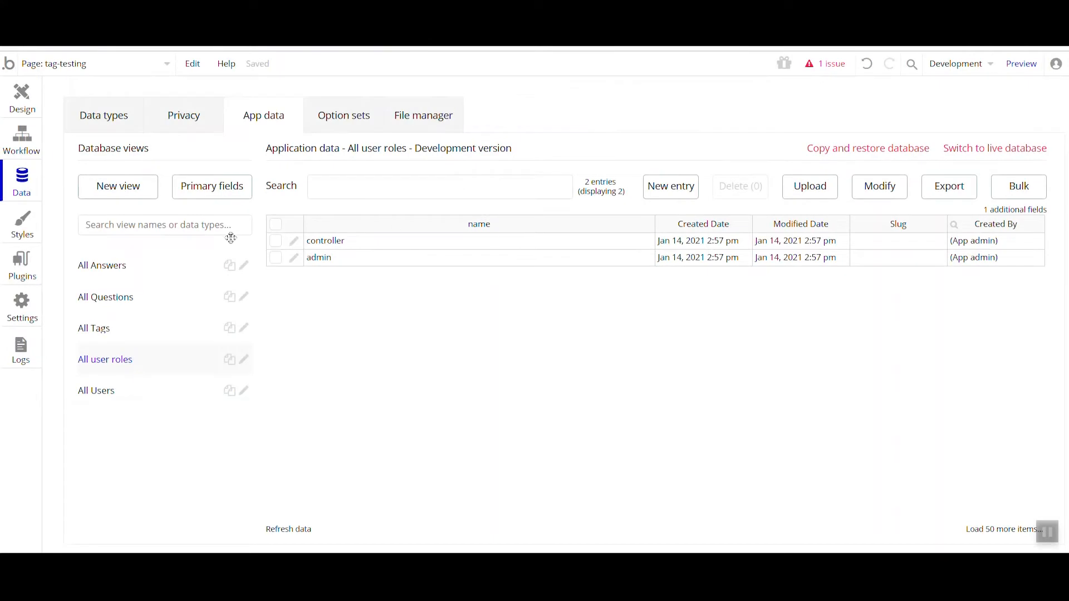
Step: Open the oldest user entry for editing and make name the primary display field for the user role type
left_click(164, 397)
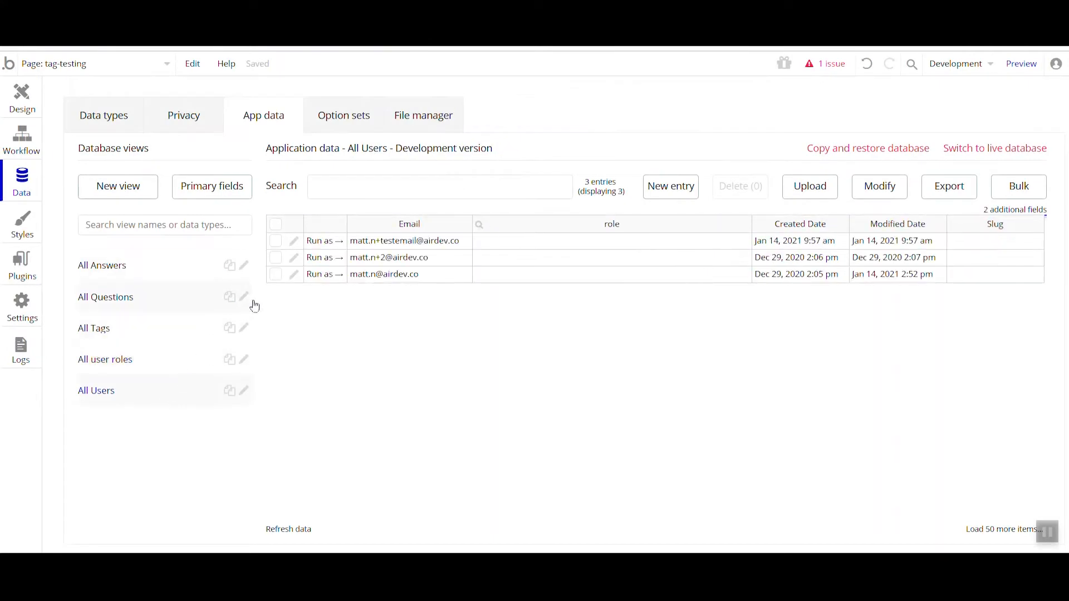
left_click(293, 276)
left_click(261, 152)
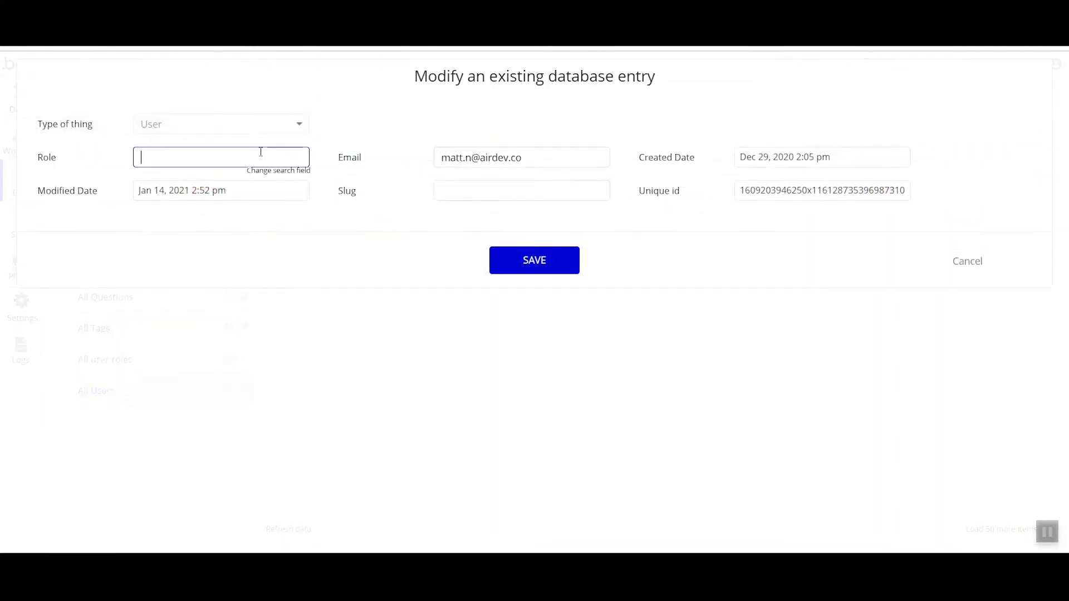
left_click(248, 177)
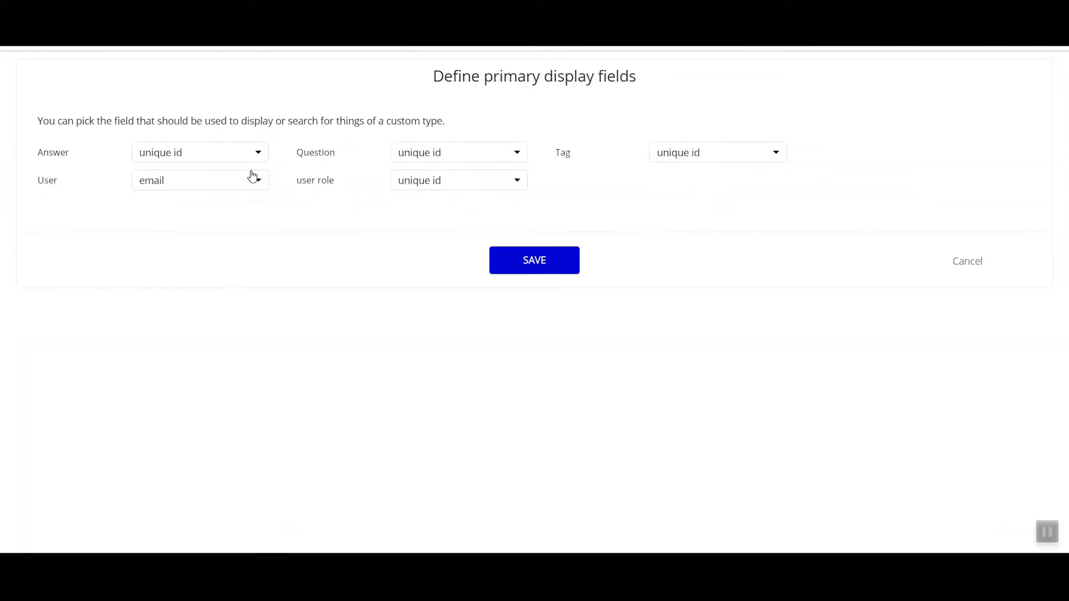
left_click(421, 184)
left_click(431, 205)
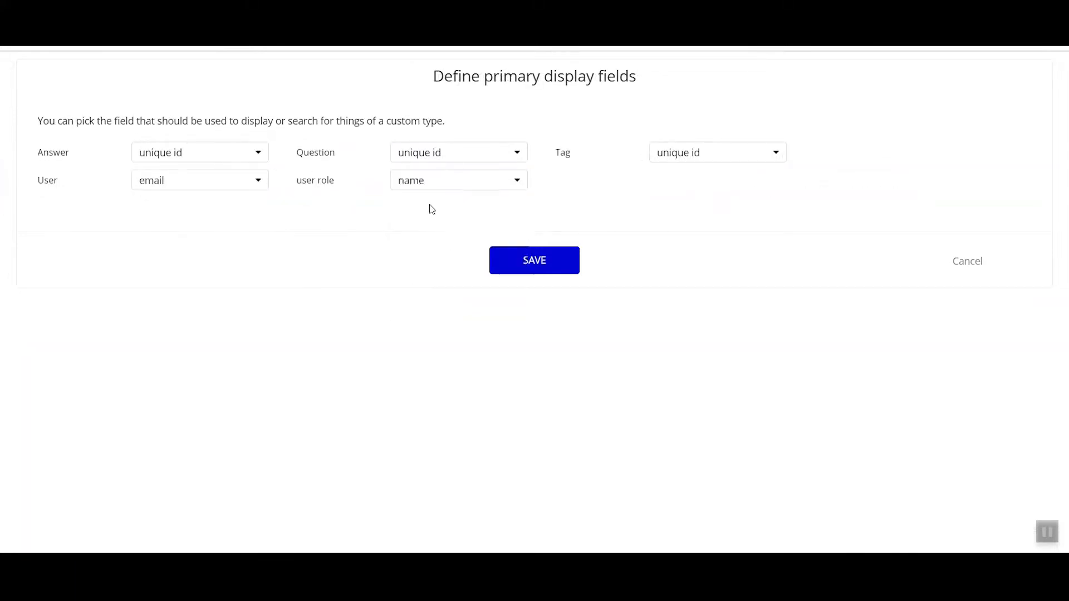
left_click(526, 273)
Step: Assign the admin role to the opened user entry and save it
left_click(178, 153)
type("admin")
left_click(244, 192)
left_click(524, 272)
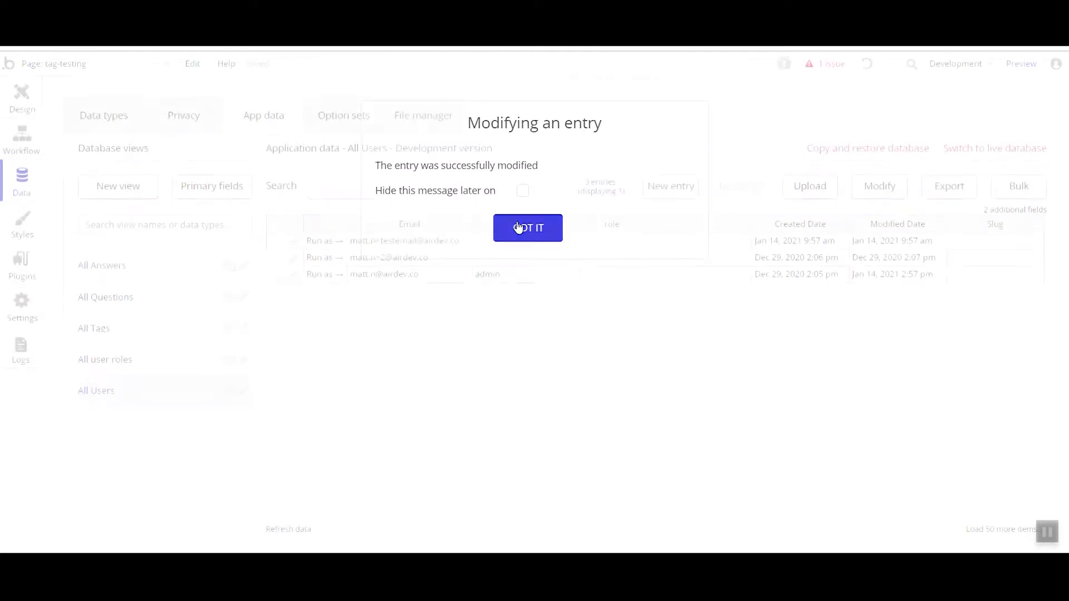
left_click(518, 228)
Step: Add a condition to the blue Shape Admin that applies when Current User's role's name is admin
left_click(21, 92)
left_click(478, 308)
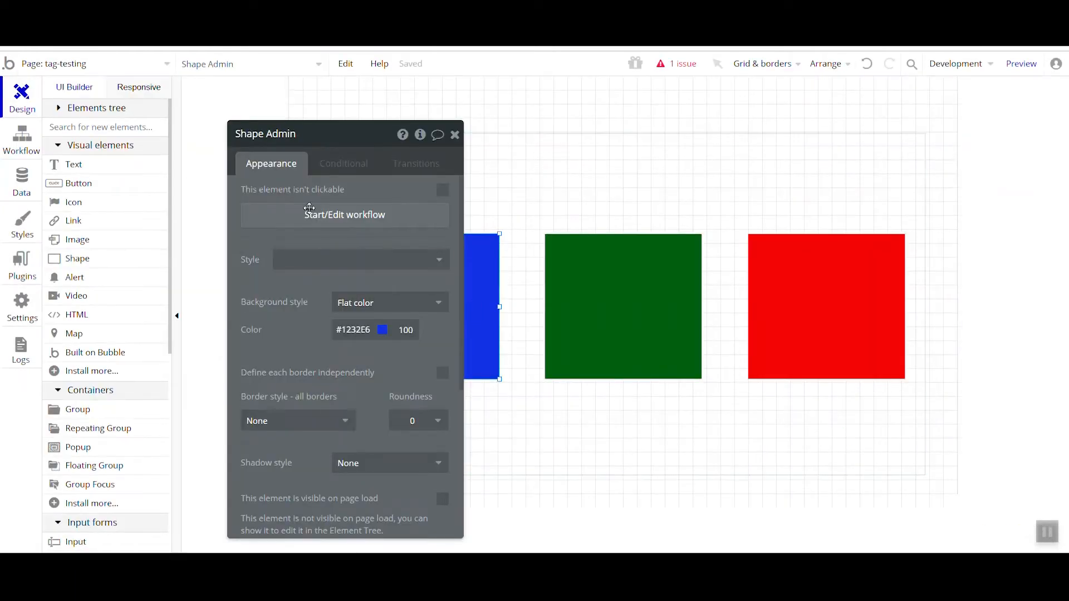
left_click(353, 170)
left_click(312, 196)
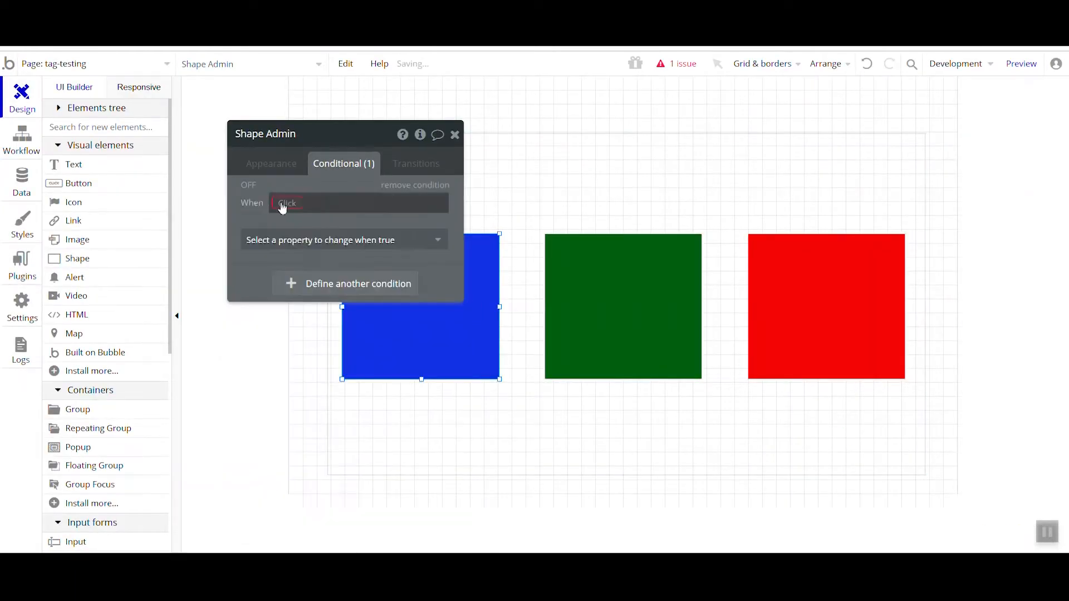
left_click(281, 201)
left_click(305, 262)
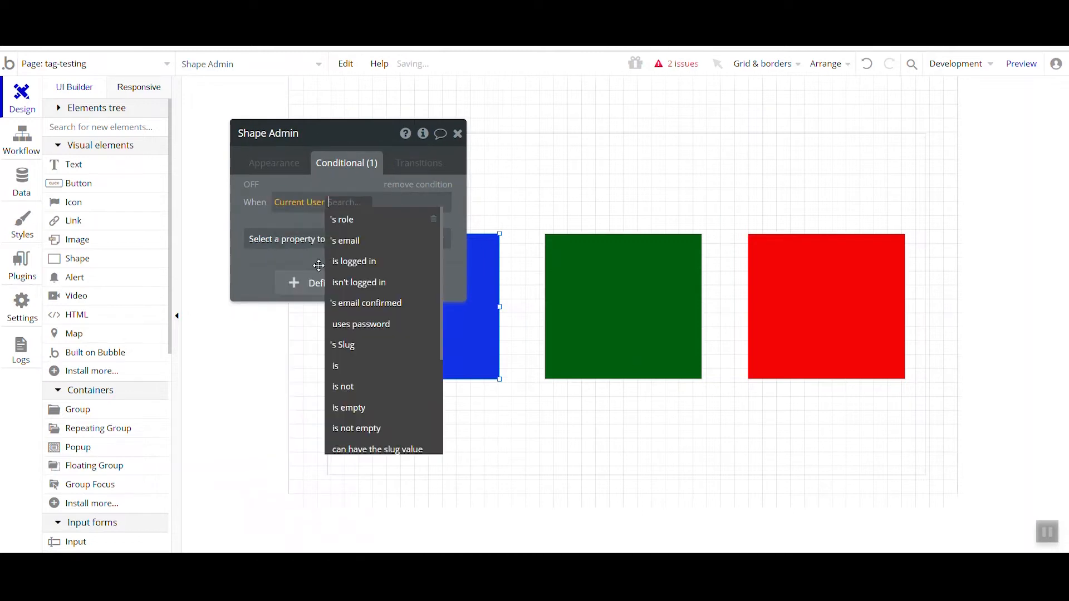
left_click(367, 221)
left_click(384, 230)
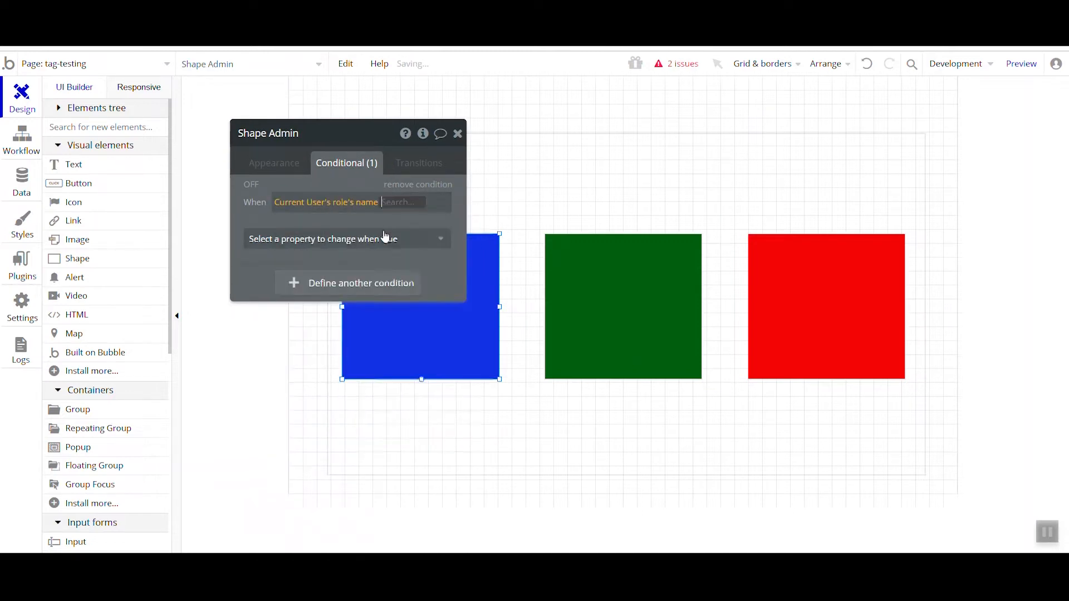
left_click(409, 226)
type("admin")
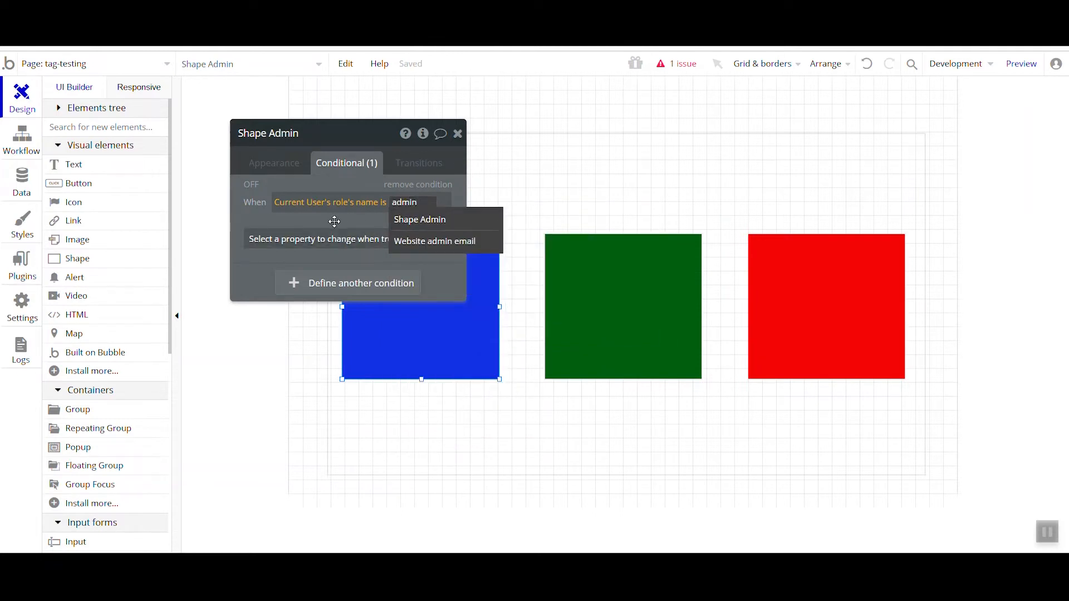
key("Return")
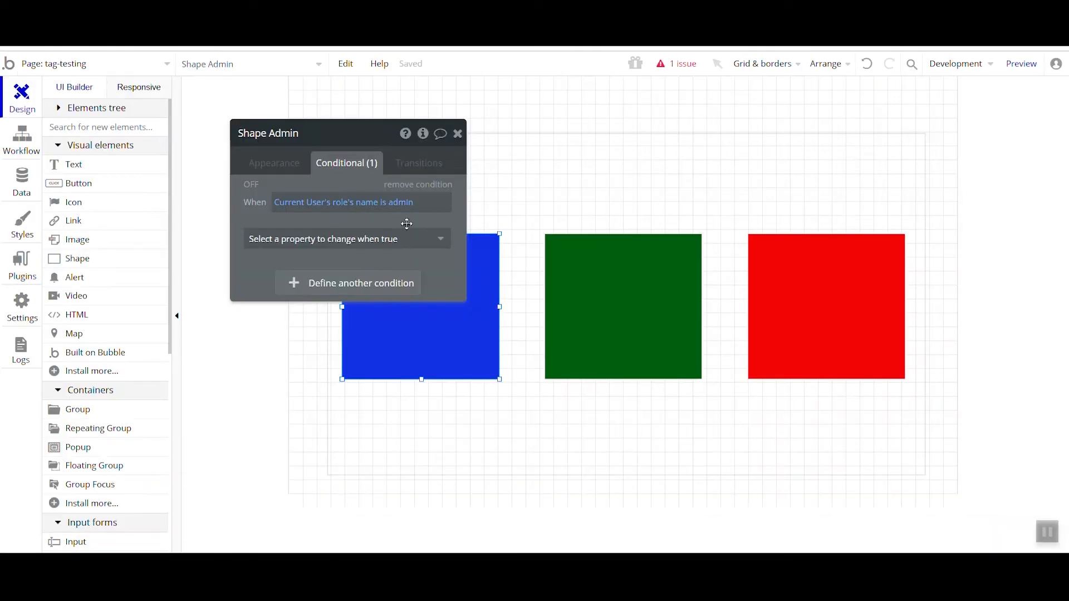
Step: Make Shape Admin visible when its admin role condition is true
left_click(376, 262)
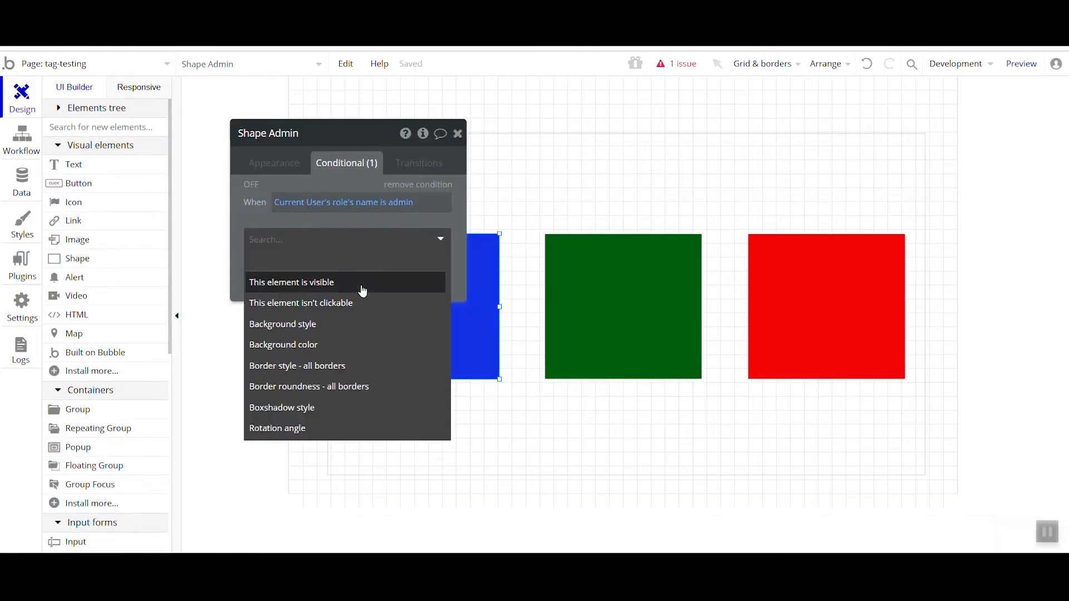
left_click(362, 284)
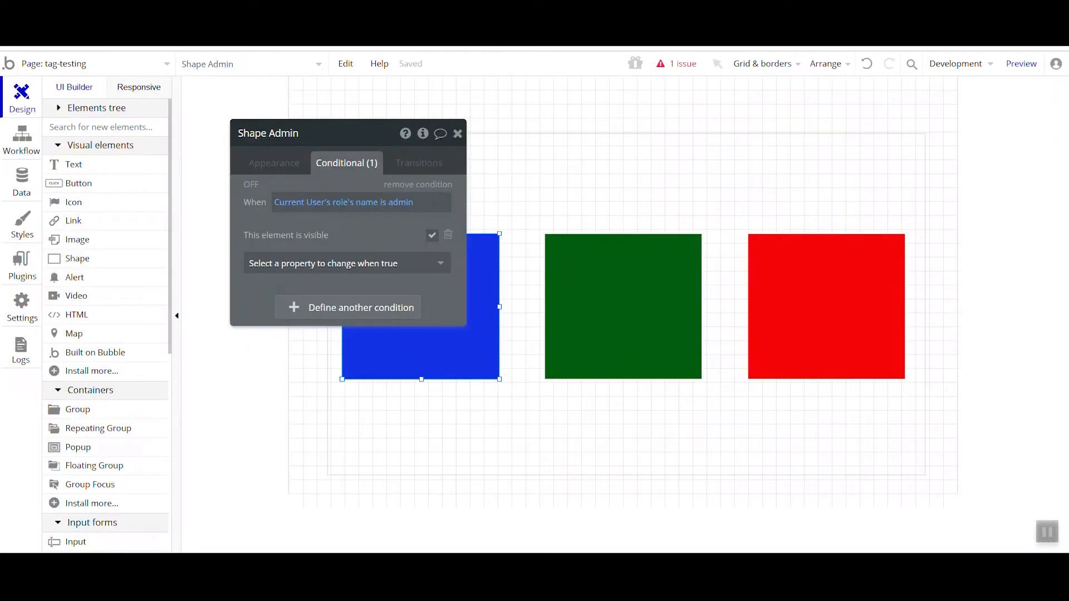
left_click_drag(359, 232, 726, 290)
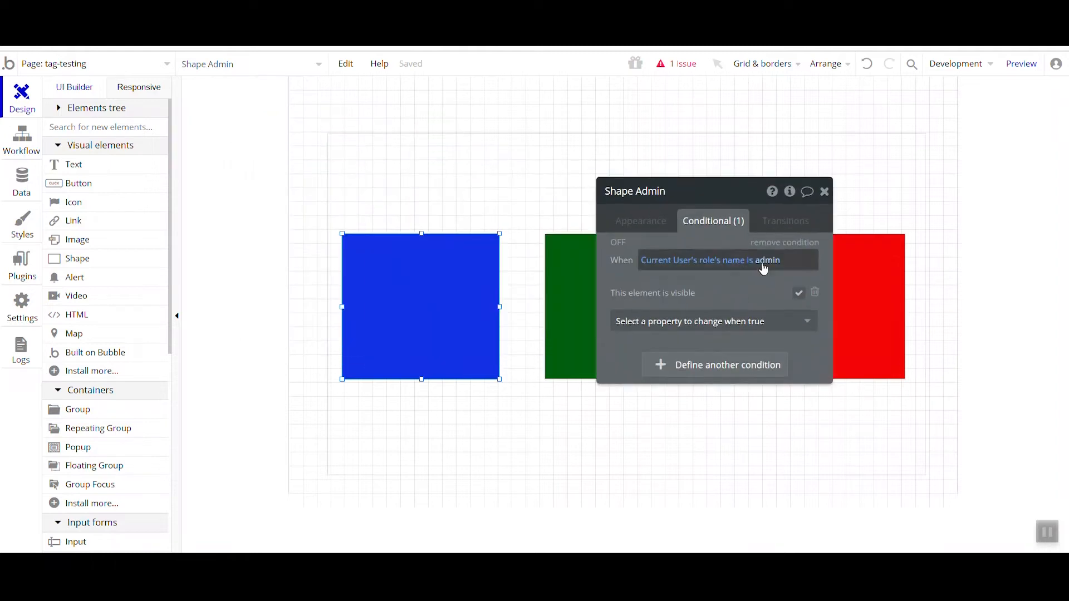
Step: Check the admin value in Shape Admin's role condition and the entries stored under All user roles
left_click(762, 265)
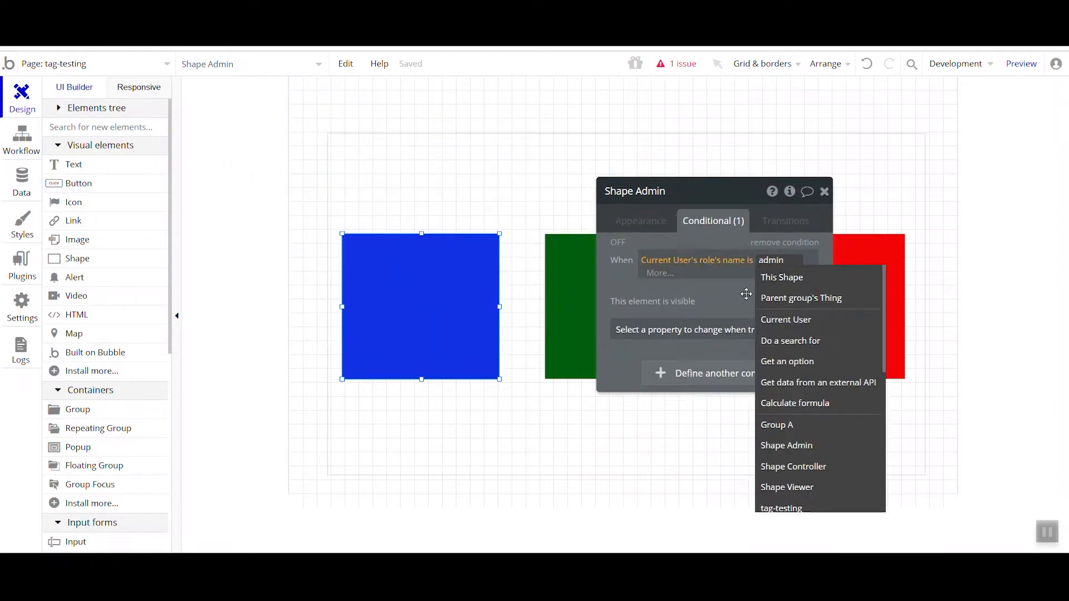
left_click_drag(734, 304, 722, 292)
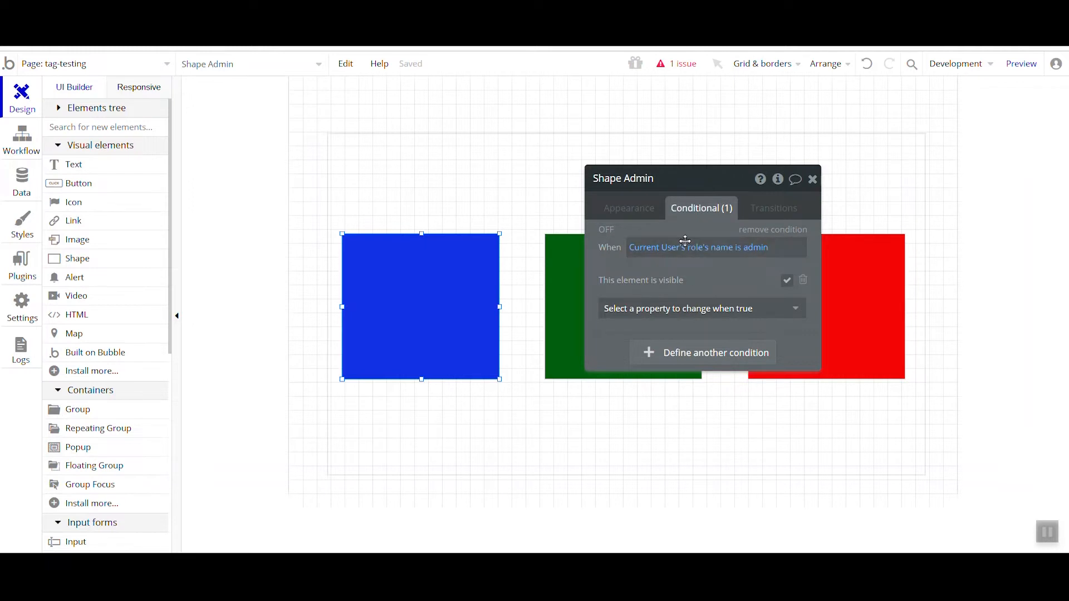
left_click_drag(692, 292, 682, 257)
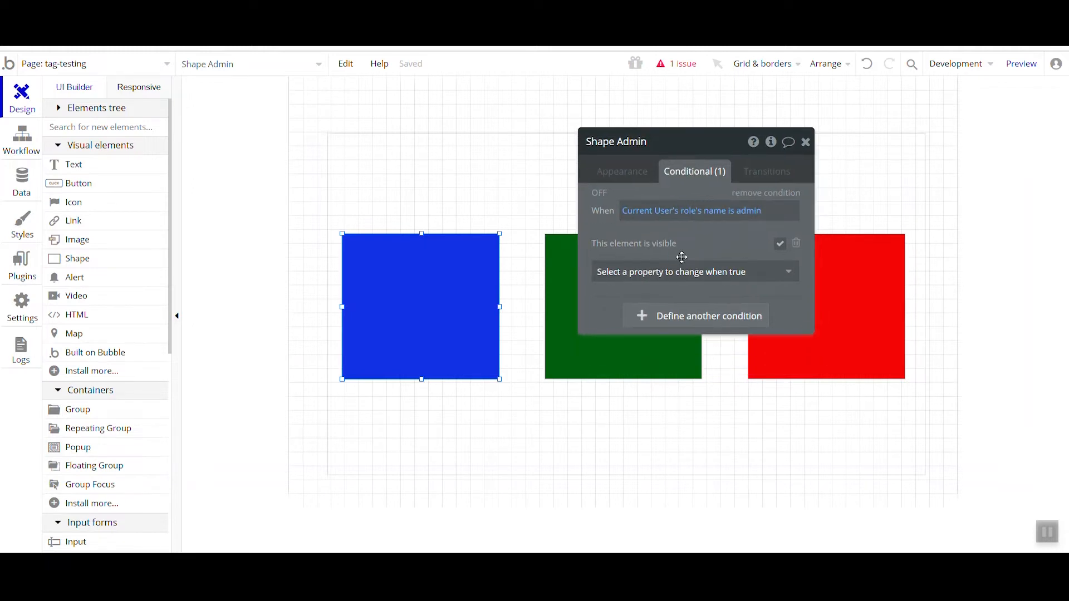
left_click(14, 189)
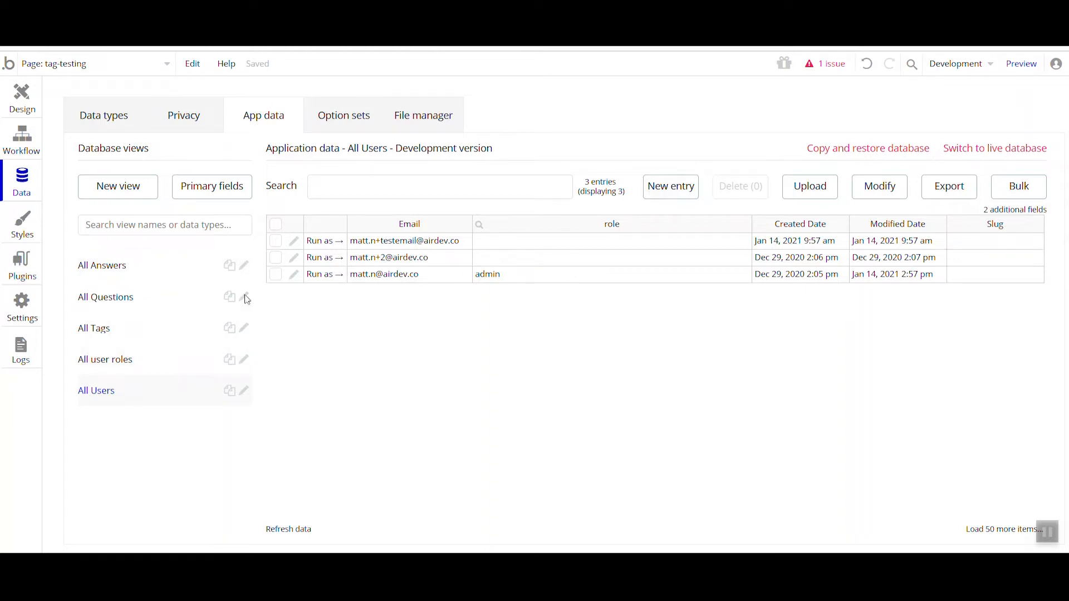
left_click(166, 368)
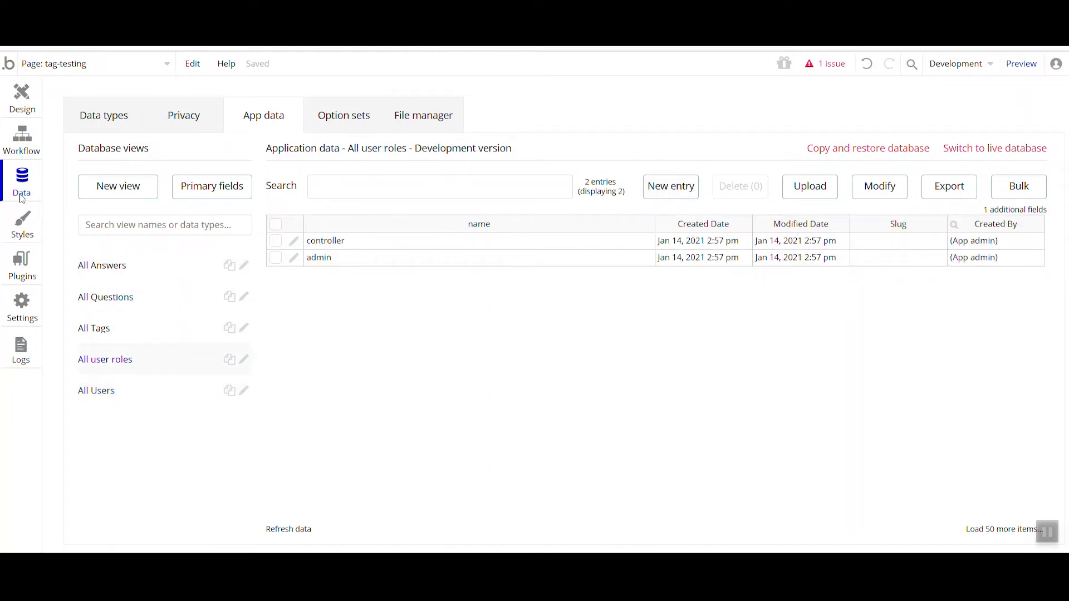
left_click(20, 83)
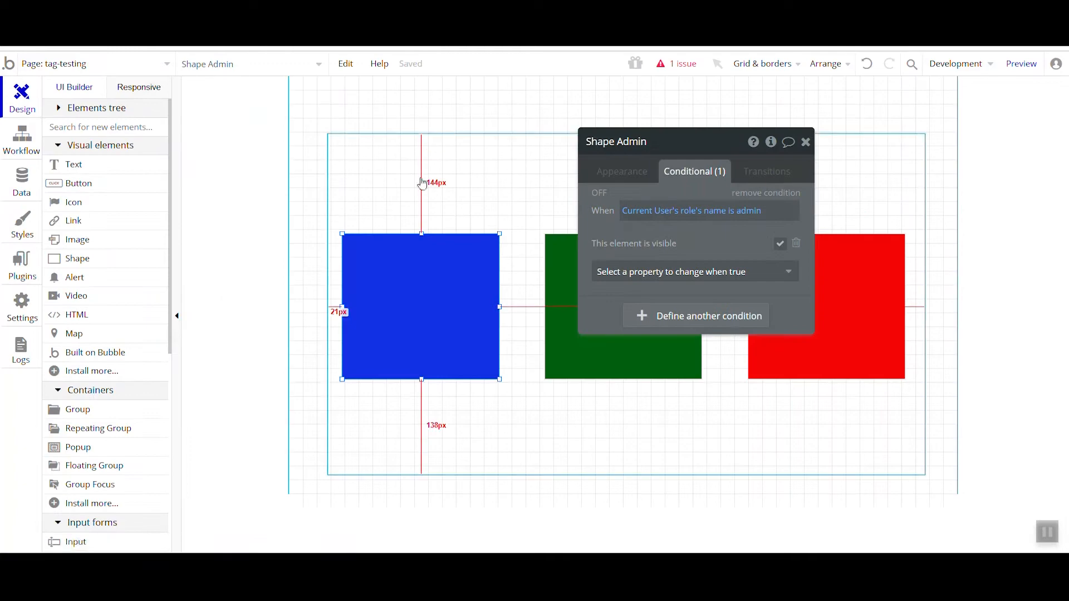
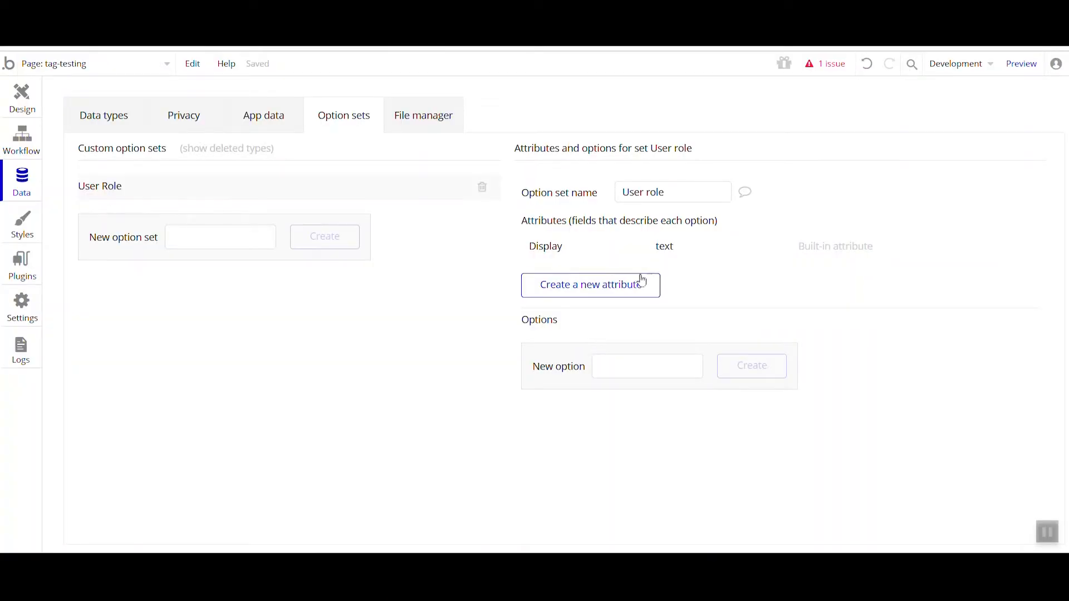
Step: Add an option named Admin to the User role option set
left_click(631, 279)
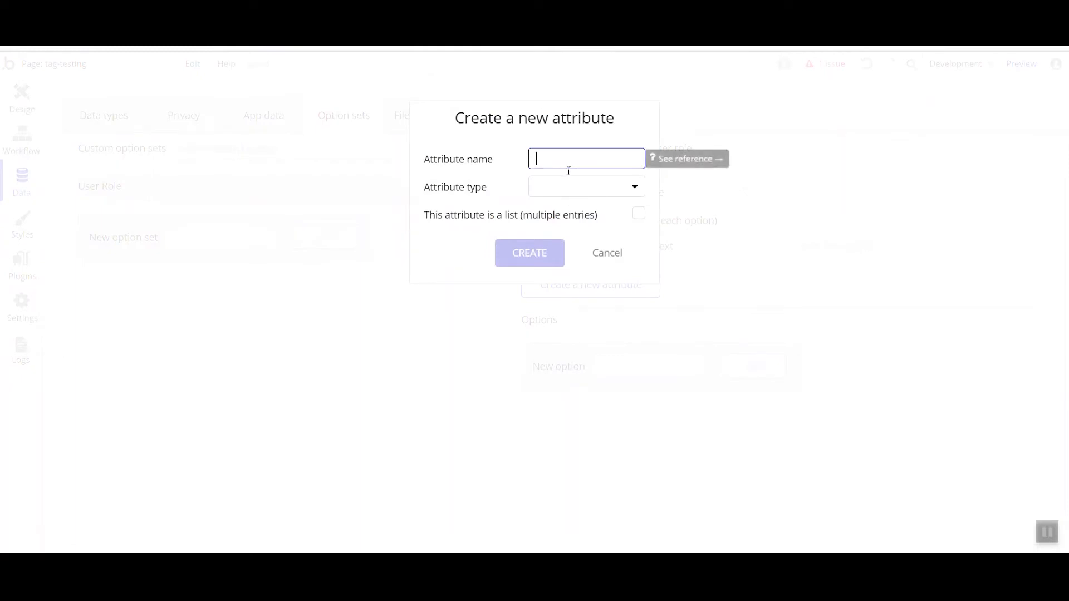
left_click(610, 260)
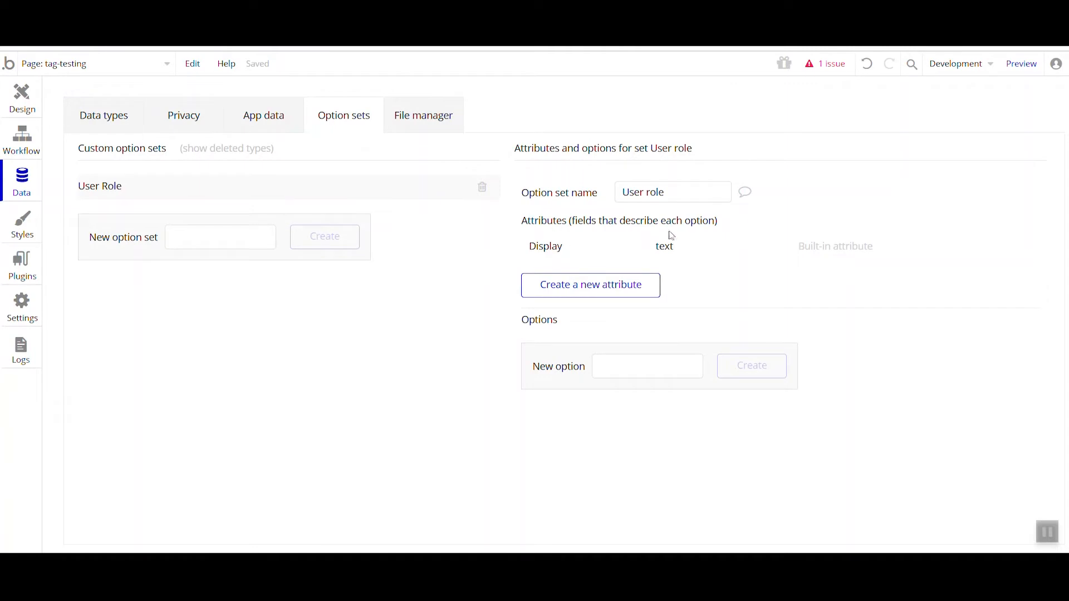
left_click(625, 364)
type("Admin")
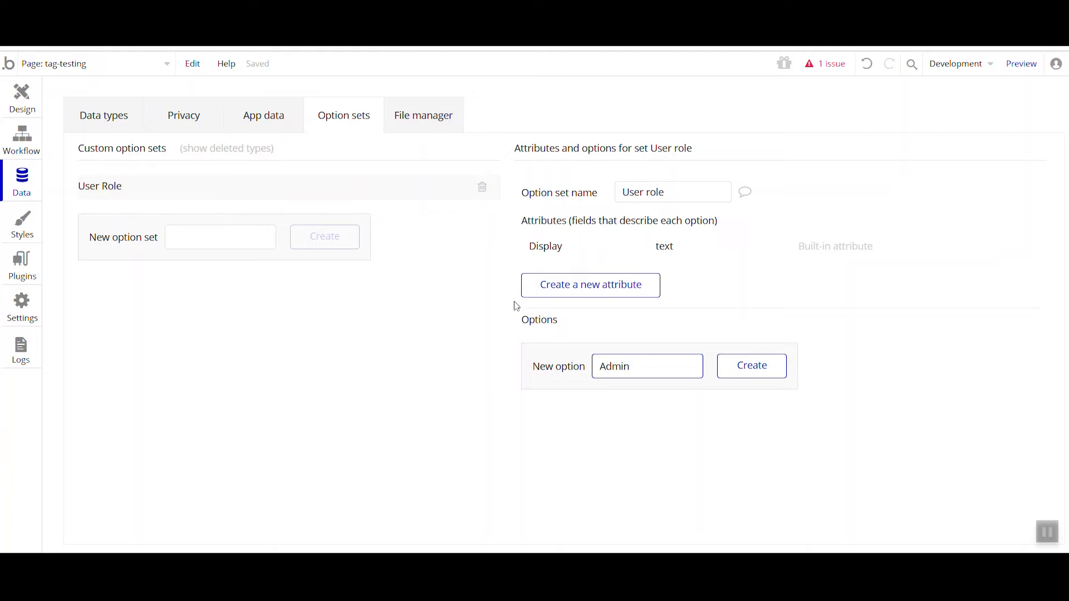
left_click(728, 363)
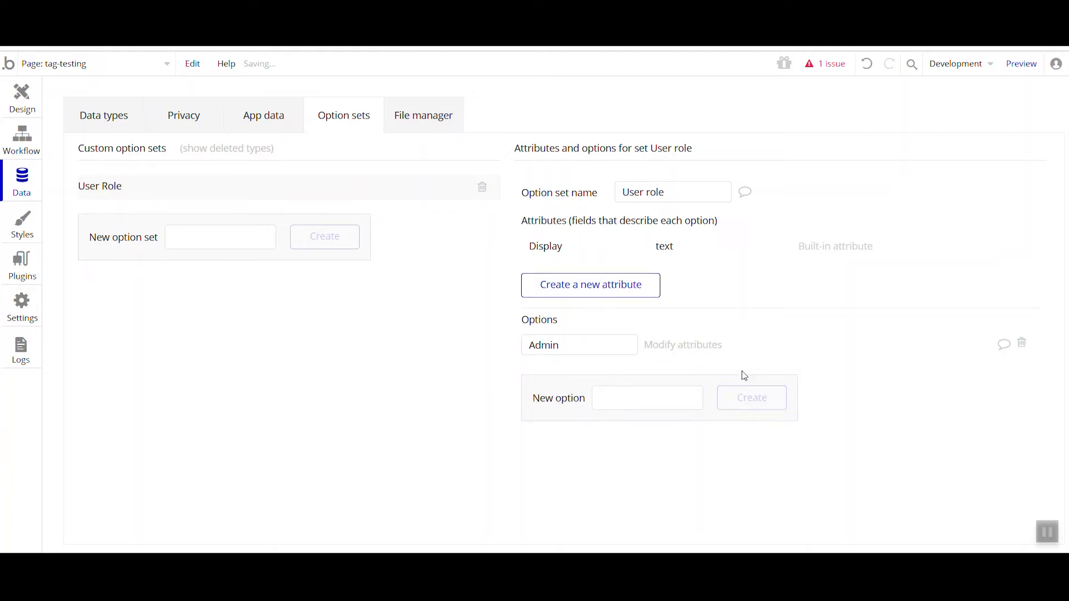
Step: Inspect the attributes of the Admin option without changing them
double_click(583, 346)
left_click(530, 263)
left_click(683, 345)
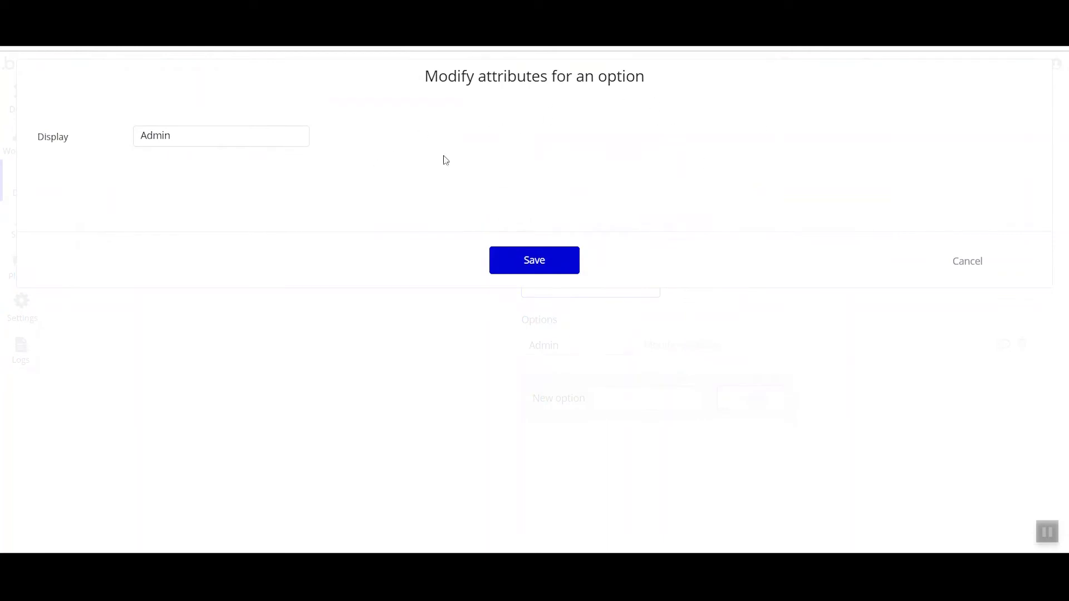
left_click(958, 265)
Step: Create a number attribute named attribute example for the User role option set and check it on the Admin option
left_click(602, 287)
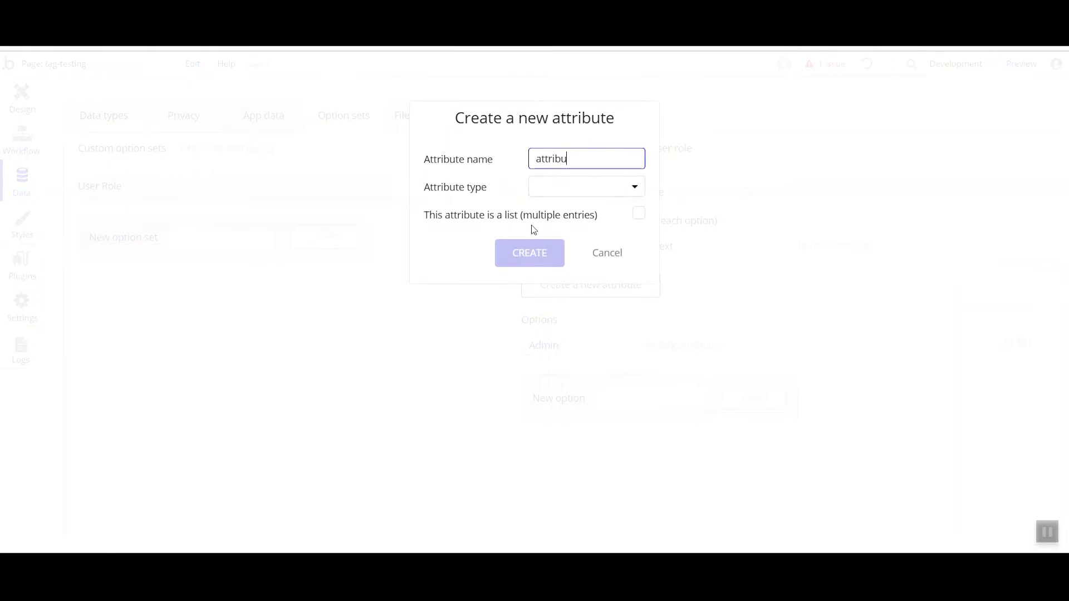
type("attribute example")
left_click(562, 188)
left_click(564, 234)
left_click(540, 254)
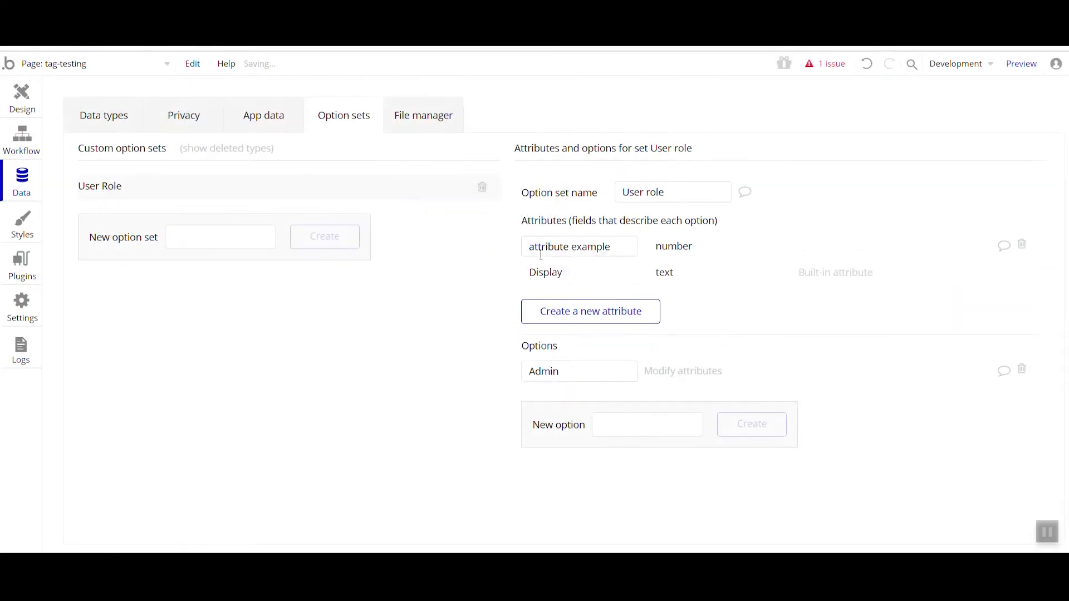
left_click(674, 372)
left_click(458, 127)
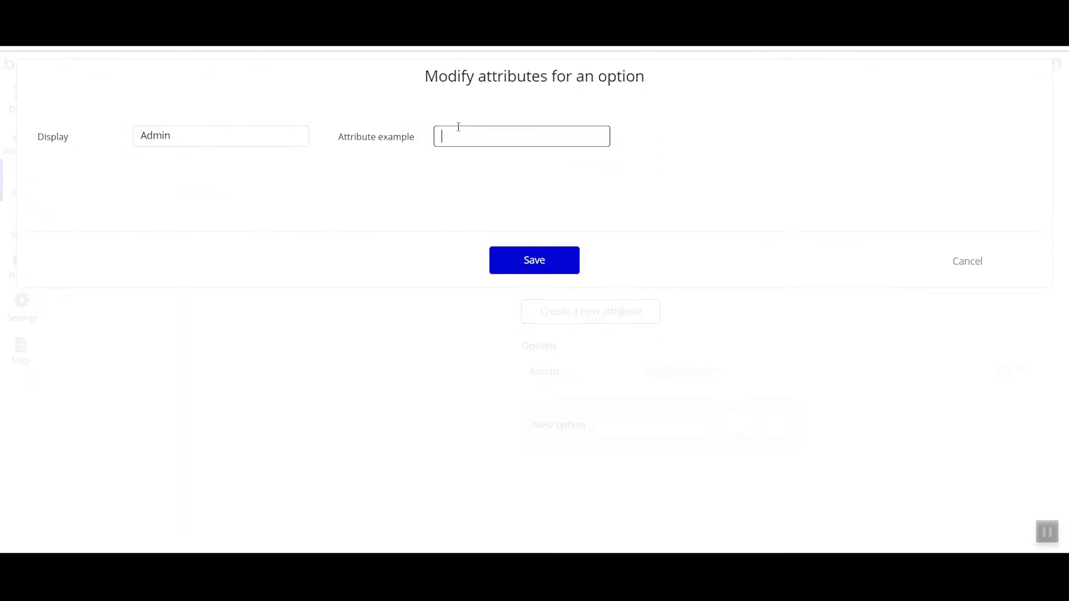
left_click(530, 270)
Step: Add two more options named Controller and Viewer to the User role option set
left_click(636, 415)
type("Controller")
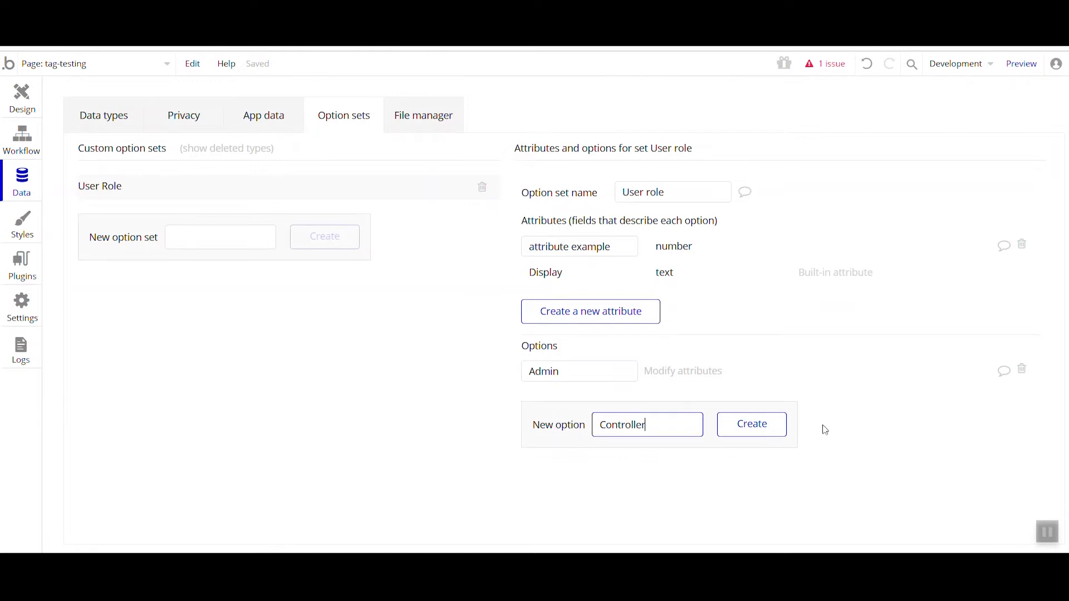
left_click(768, 422)
left_click(617, 461)
type("Viewer")
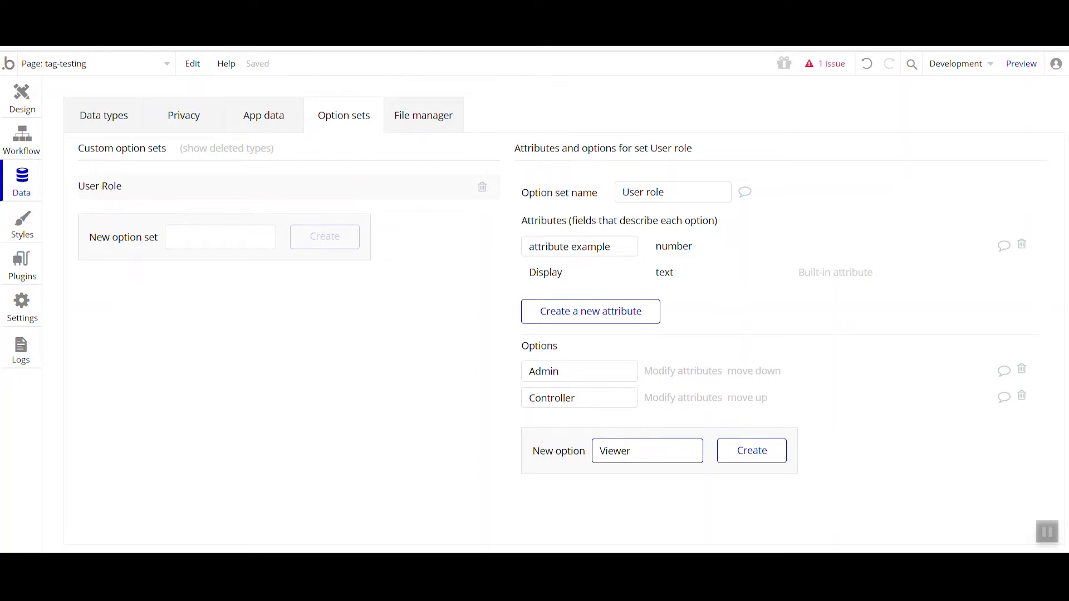
left_click(740, 460)
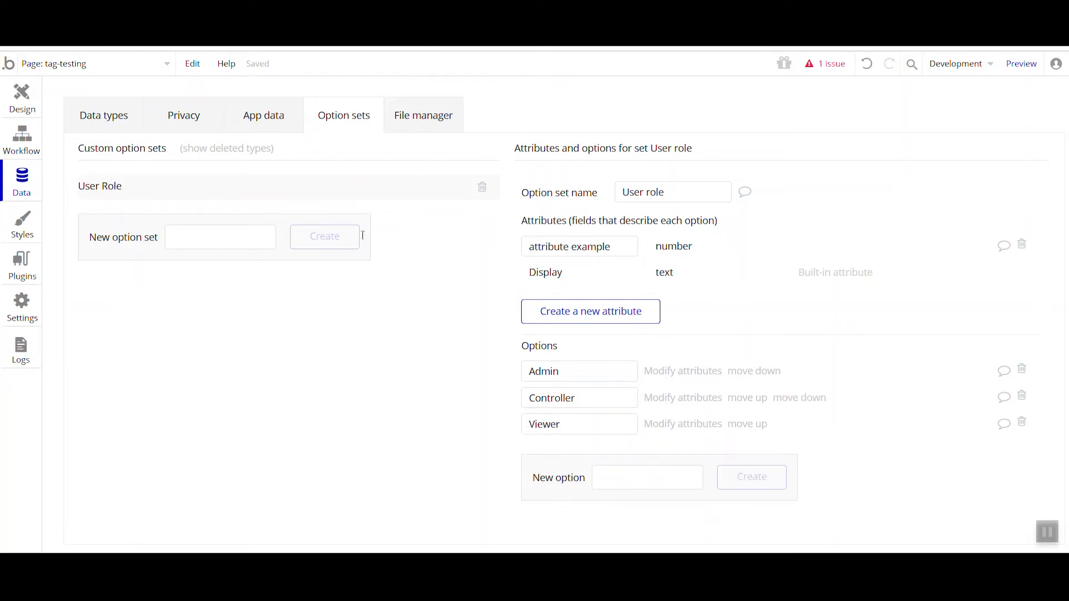
Step: Clear the role expression from the condition on the blue Shape Admin
left_click(23, 97)
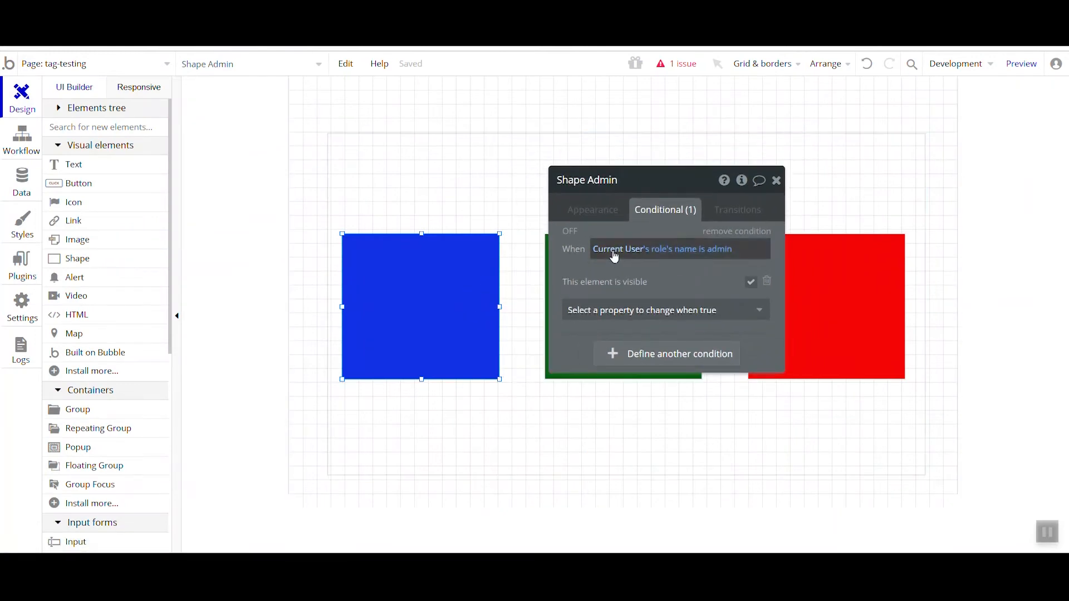
right_click(607, 250)
left_click(673, 282)
right_click(708, 253)
left_click(706, 258)
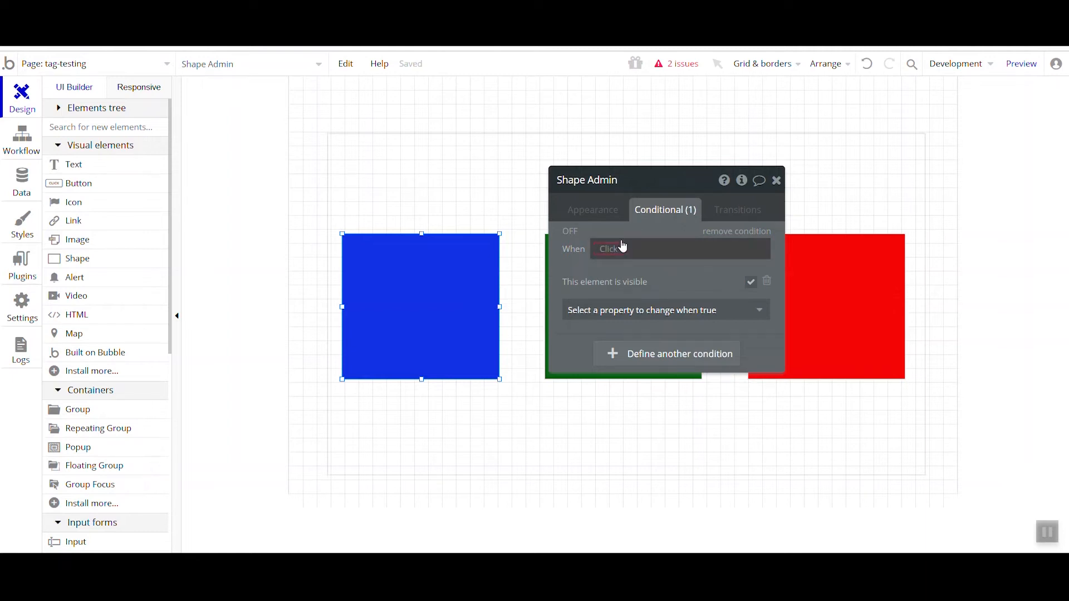
left_click(605, 250)
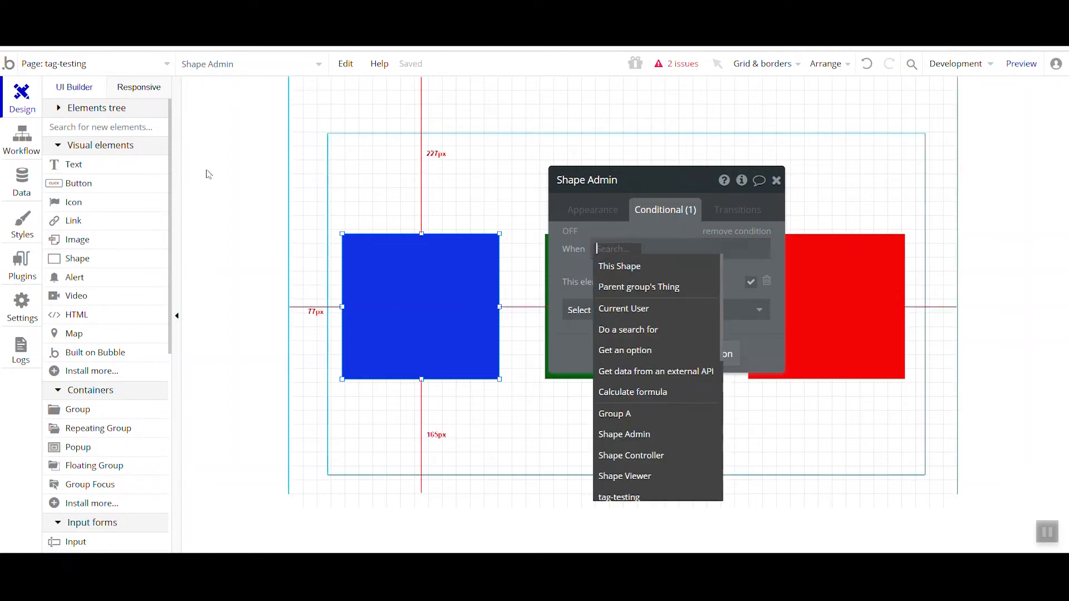
Step: Rename the user role data type as user role data and the User type's role field as role (data)
left_click(21, 179)
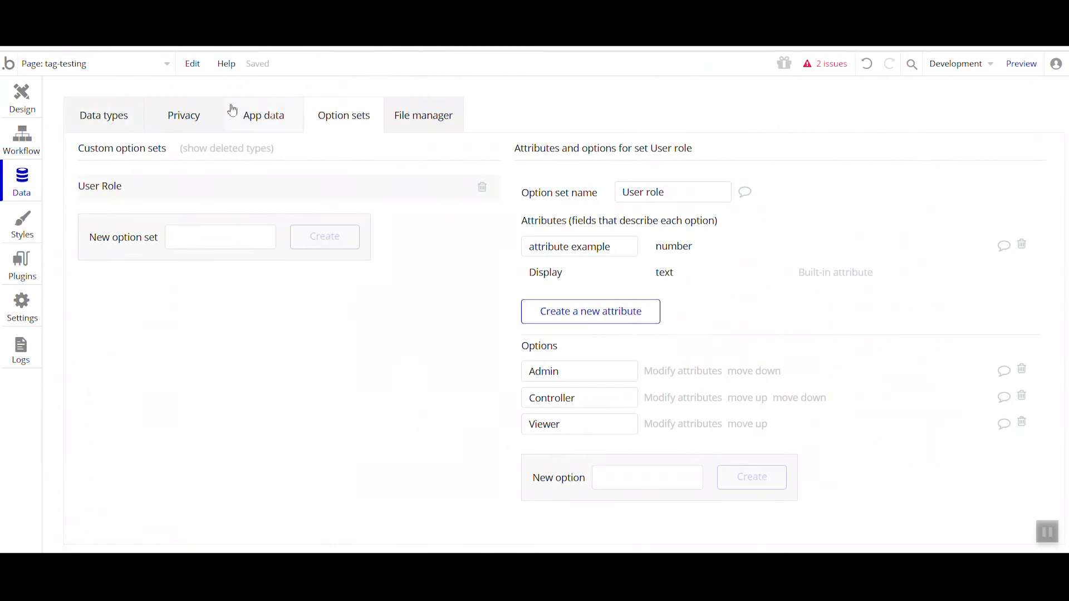
left_click(115, 113)
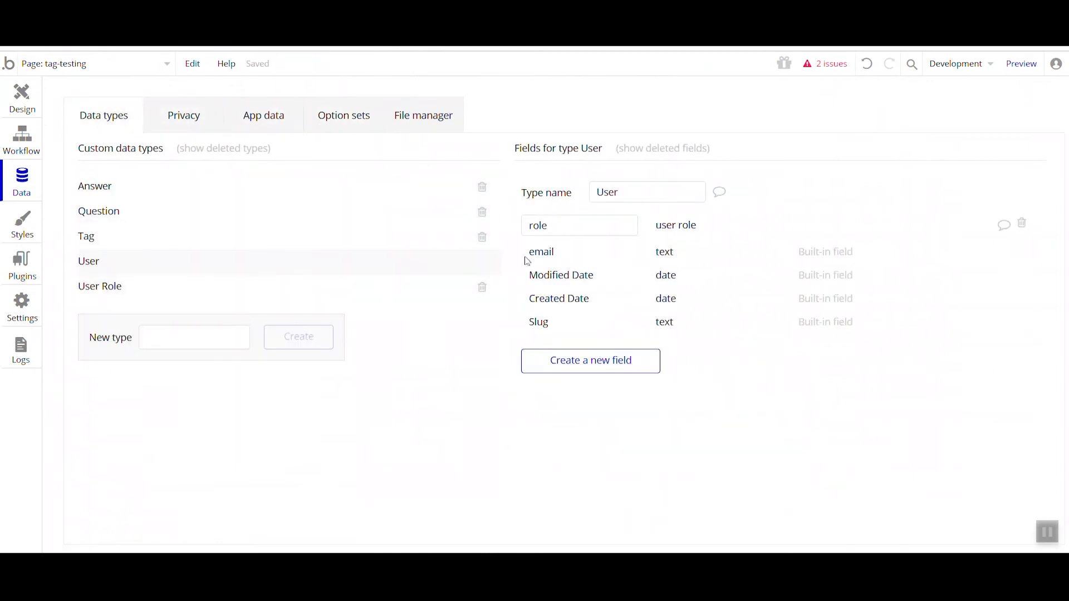
left_click(151, 291)
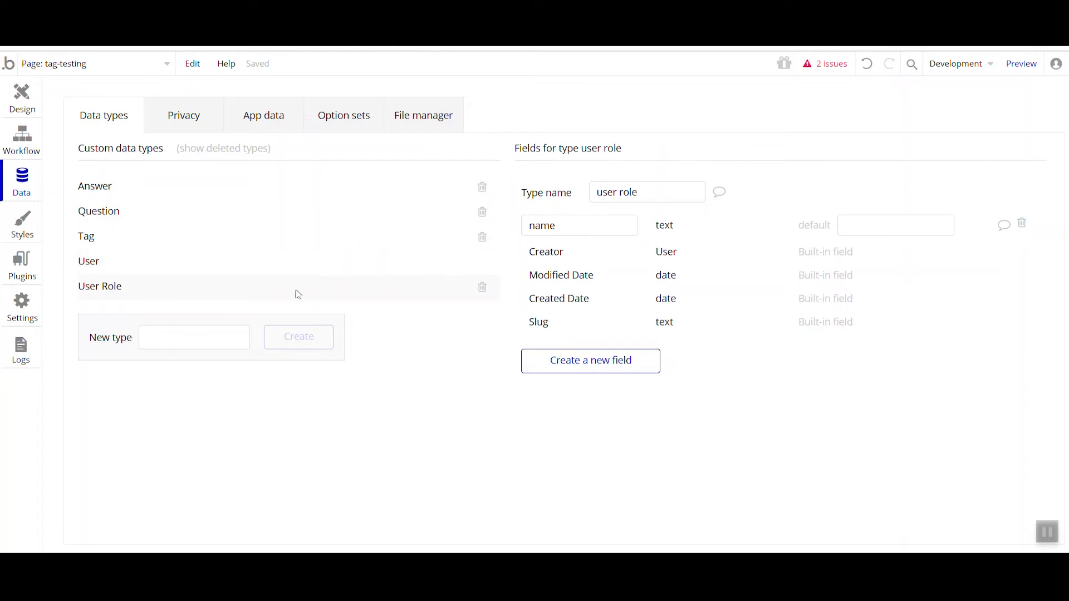
left_click(653, 201)
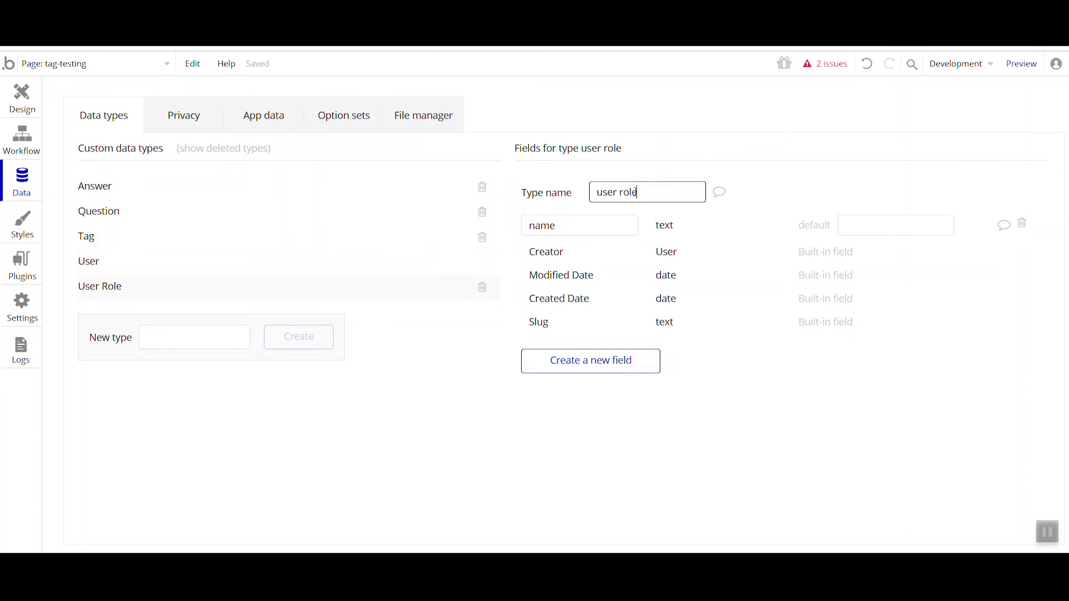
type("data")
left_click(433, 421)
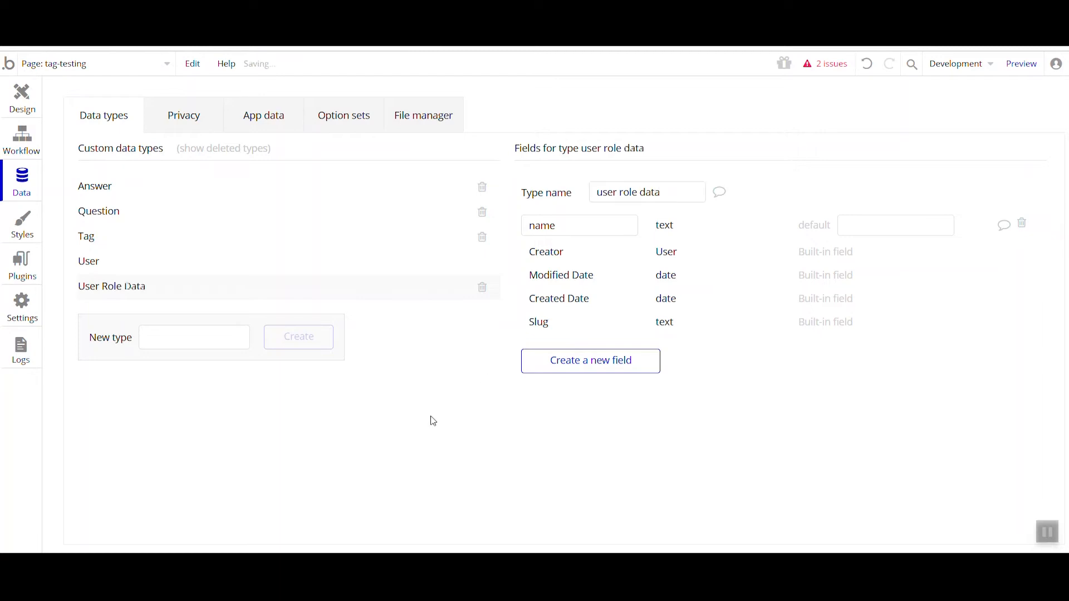
left_click(319, 270)
left_click(563, 227)
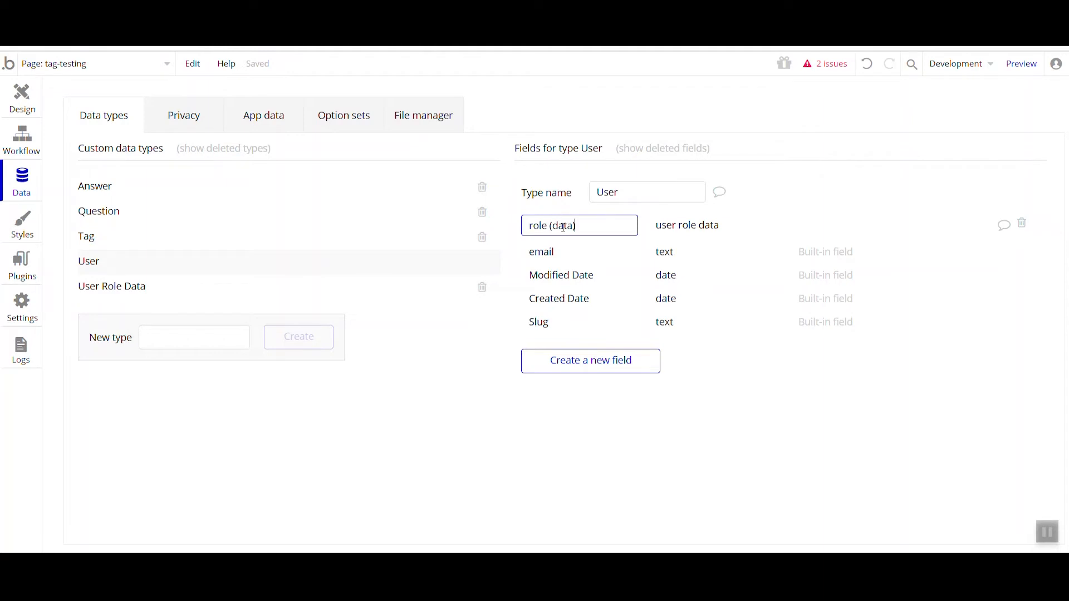
Step: Create a field named role (option set) of type User role on the User data type
left_click(593, 362)
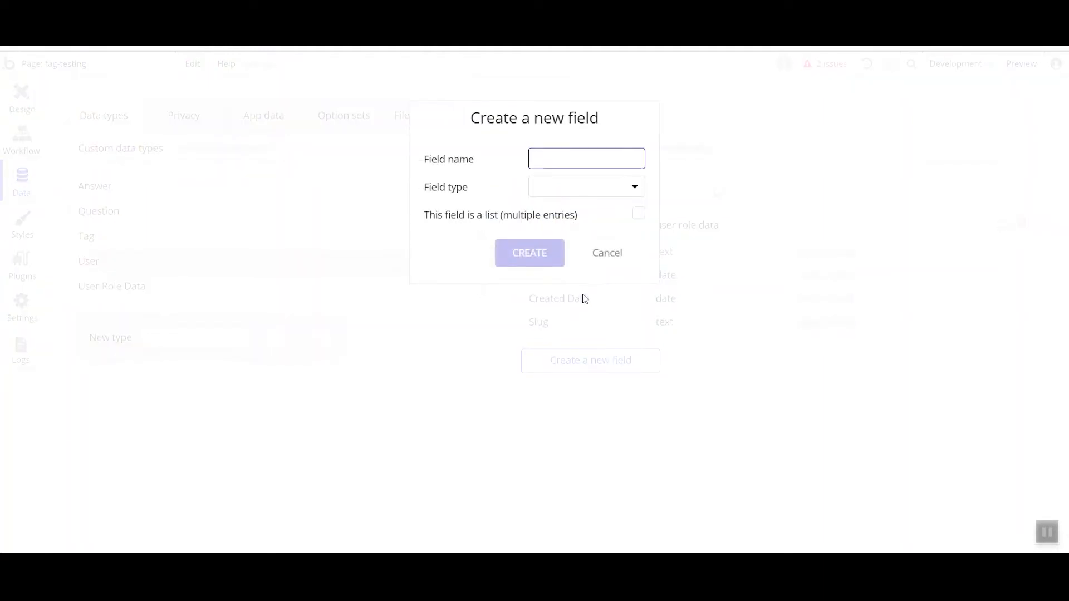
type("role (option set")
left_click(596, 188)
scroll(594, 256, "down", 3)
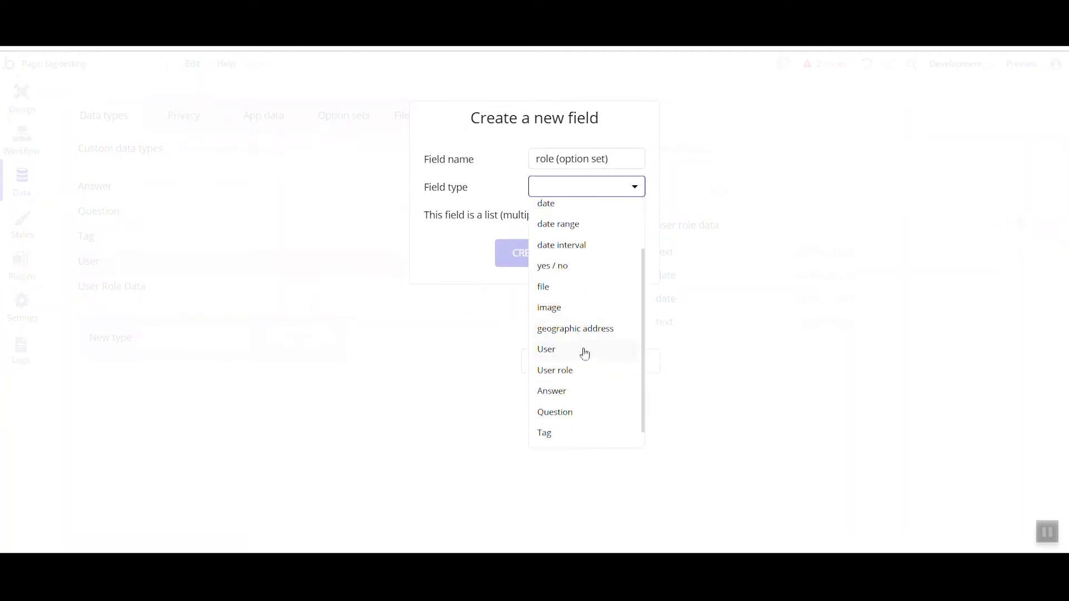
scroll(585, 358, "down", 1)
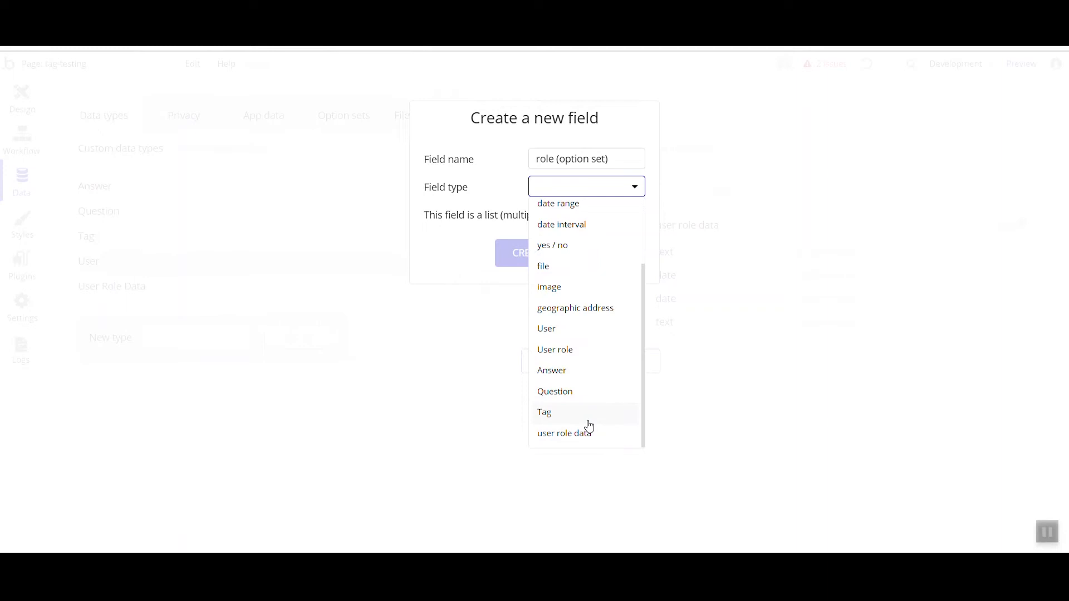
left_click(589, 359)
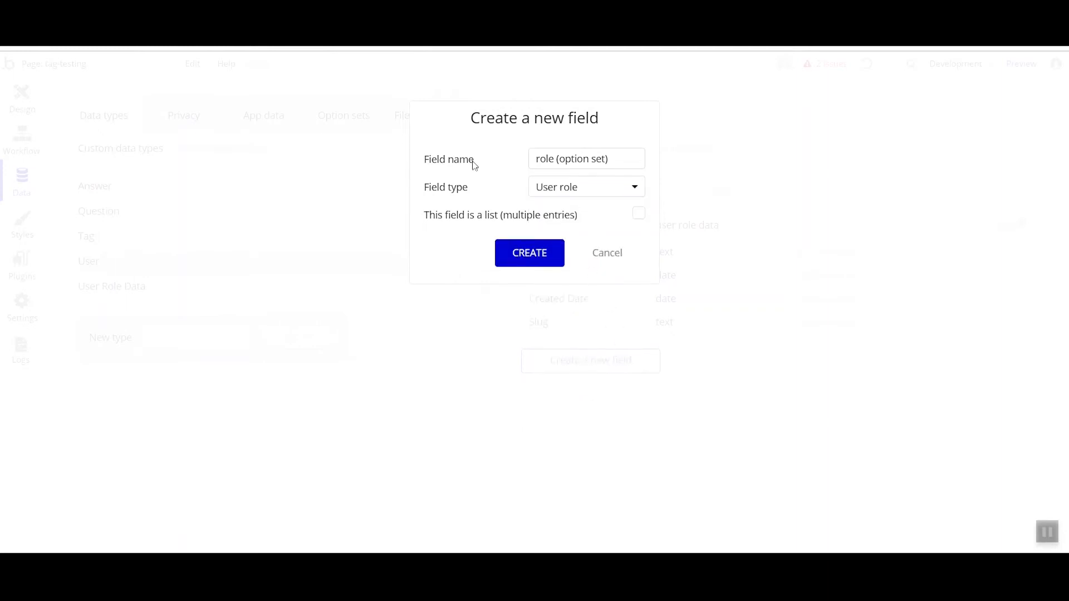
left_click(529, 255)
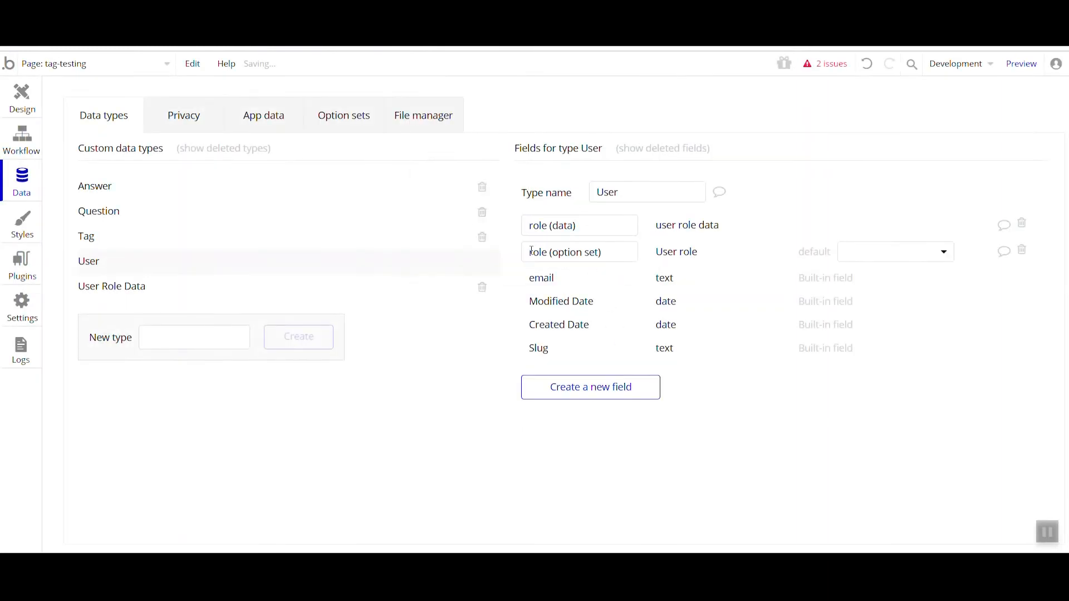
Step: Rename the User role option set as User role (option set) and return to the User type's fields
left_click(337, 125)
left_click(691, 195)
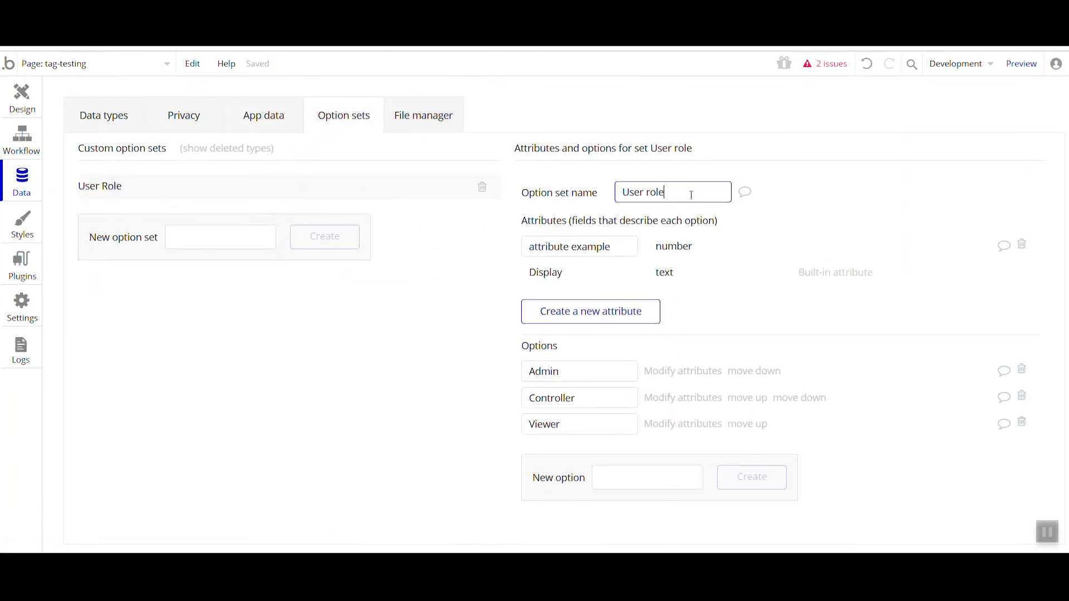
type("(option set")
left_click(484, 317)
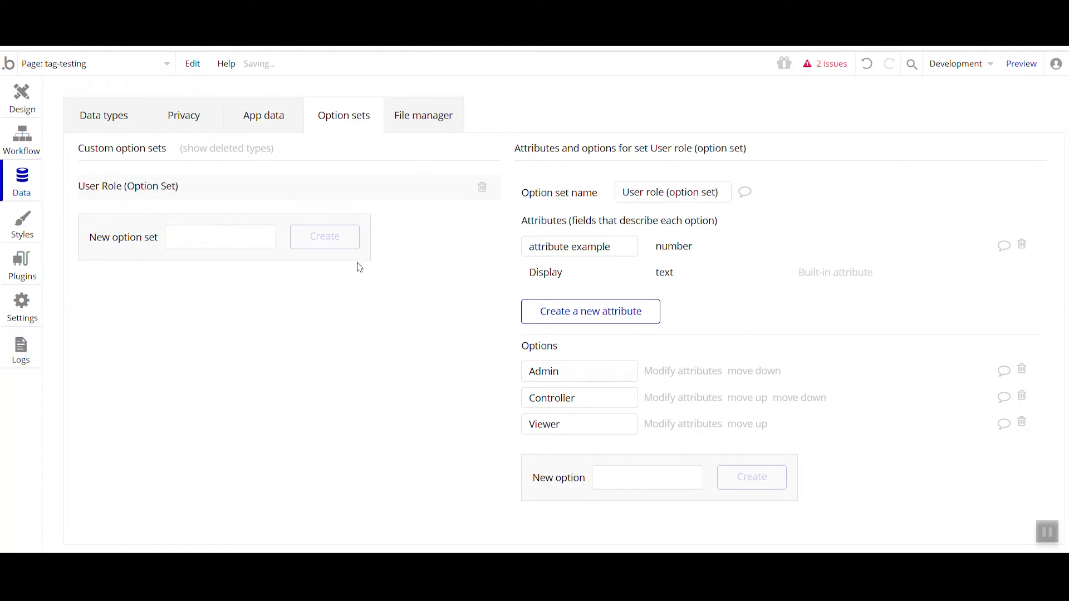
left_click(126, 116)
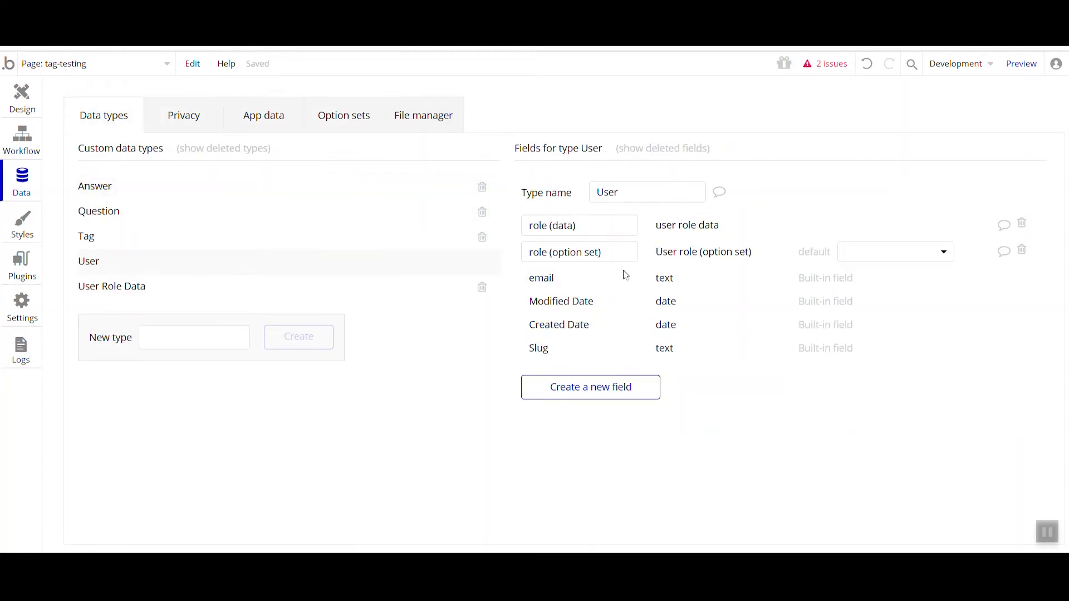
Step: Set the condition on the blue Shape Admin to Current User's role (option set) is Admin
left_click_drag(594, 253, 541, 258)
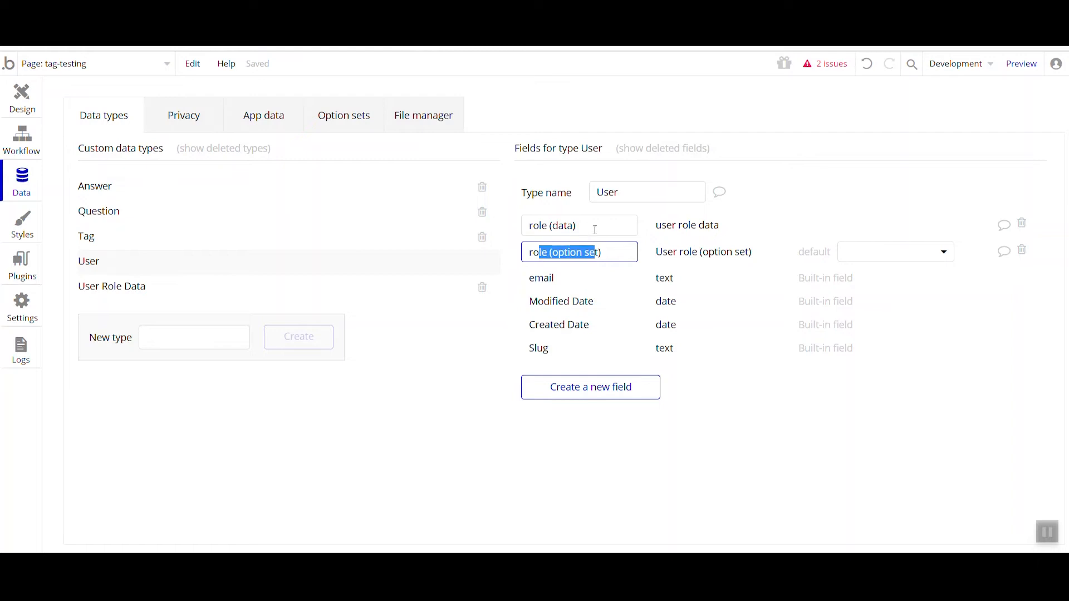
left_click_drag(595, 229, 367, 266)
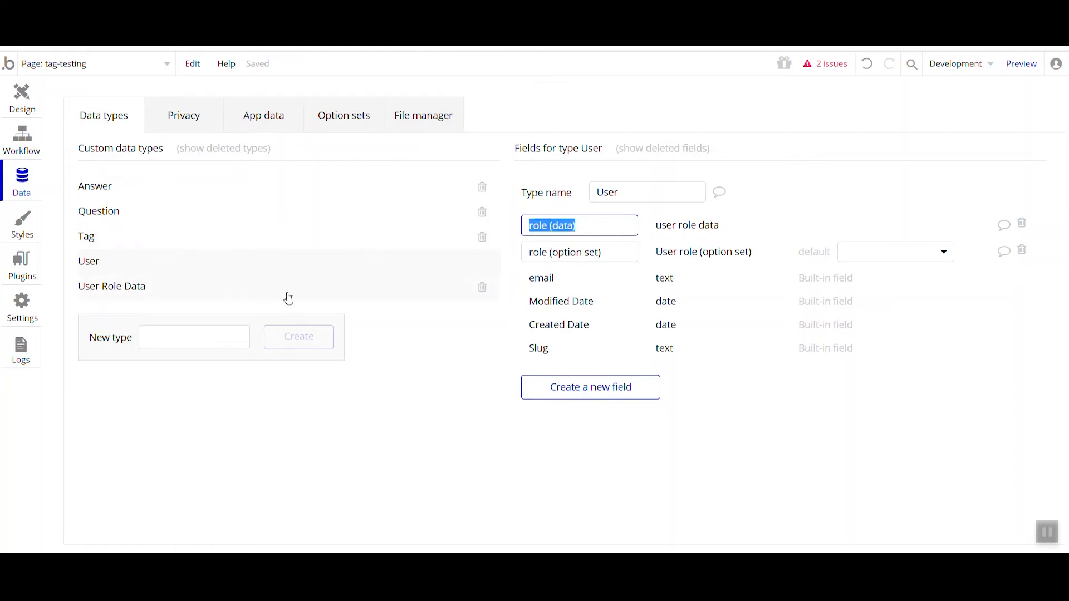
left_click(5, 105)
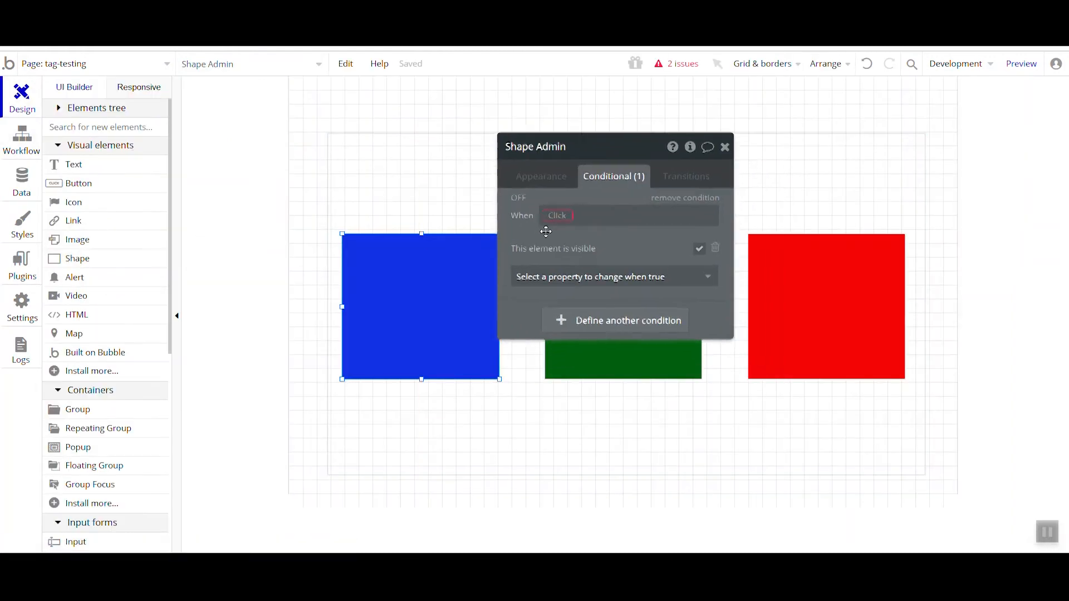
left_click_drag(546, 231, 600, 207)
left_click(612, 191)
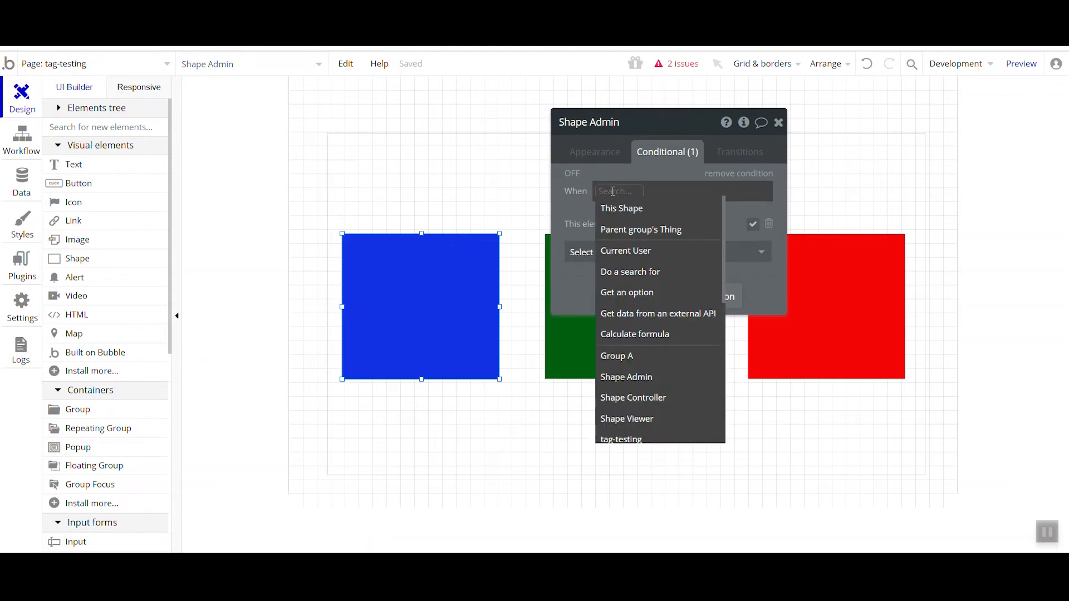
left_click(629, 251)
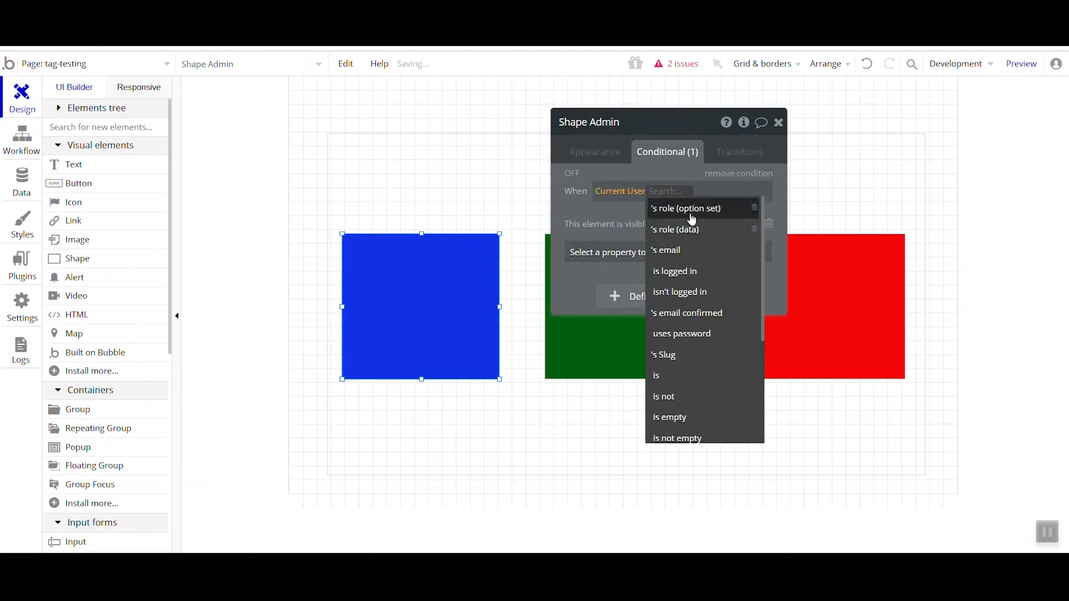
left_click(692, 211)
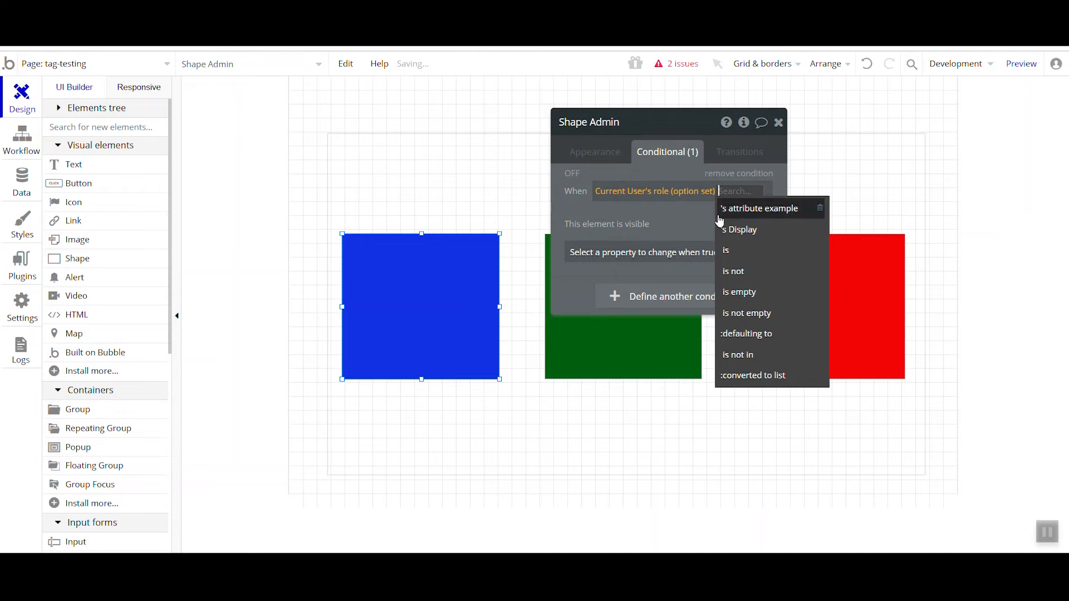
left_click(775, 254)
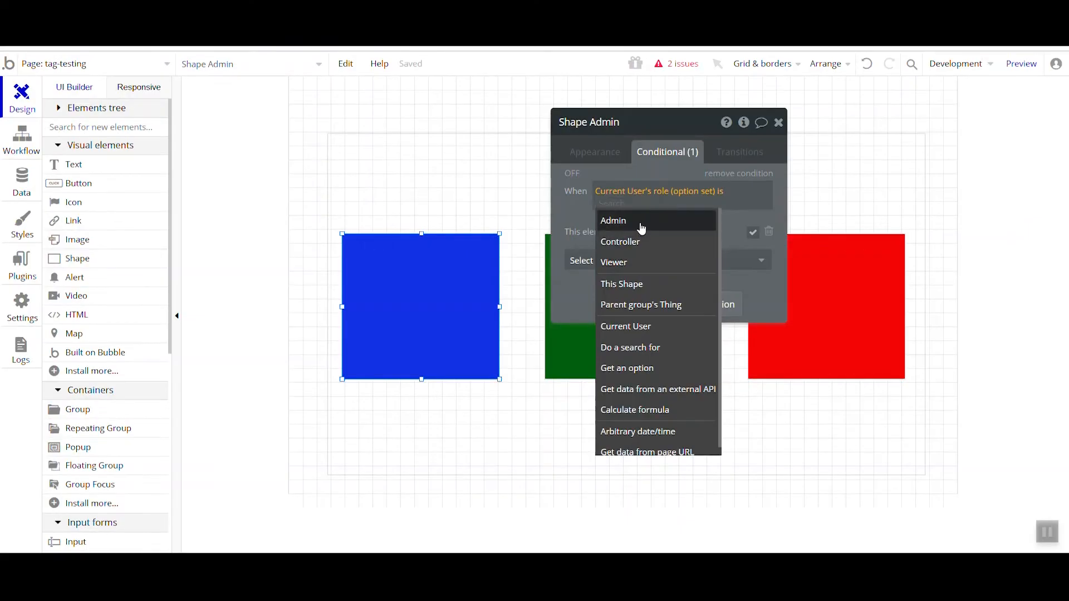
left_click(640, 222)
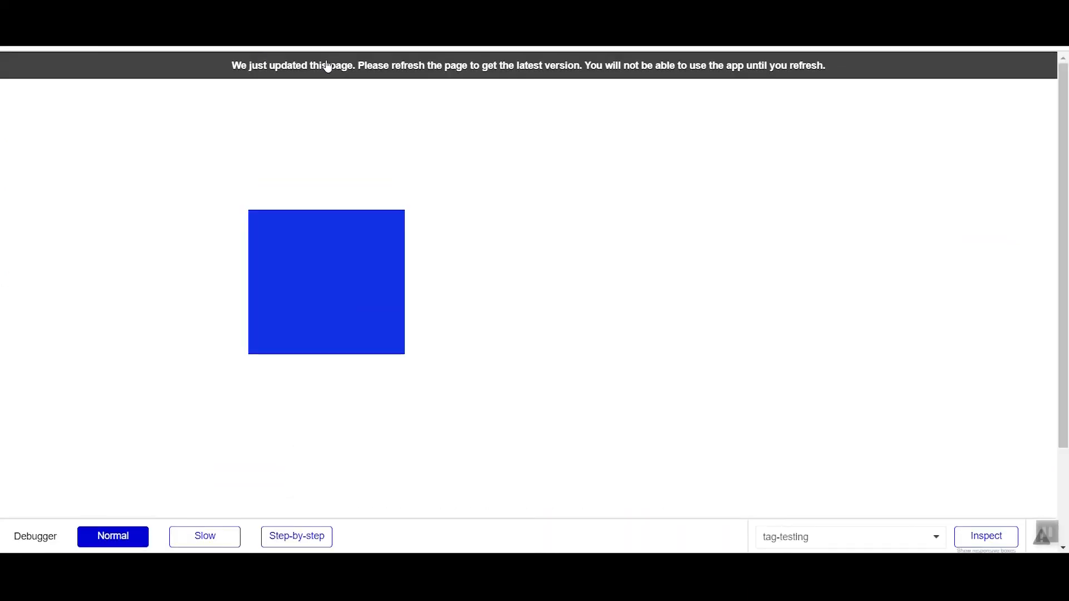
Step: Set role (option set) to Admin for the user whose role (data) is admin, save the entry and preview the page
left_click(327, 67)
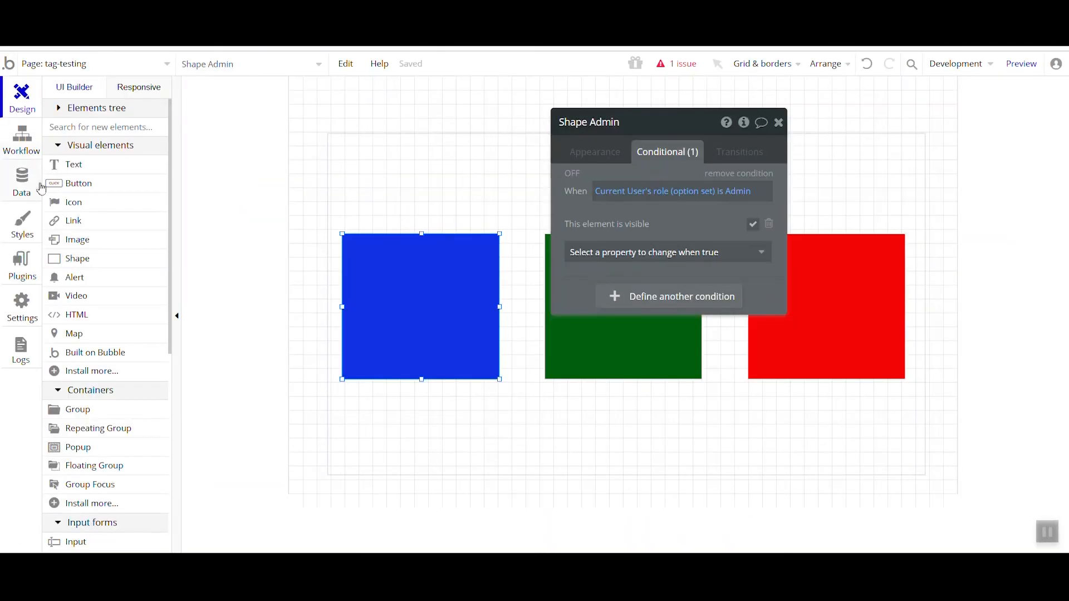
left_click(19, 184)
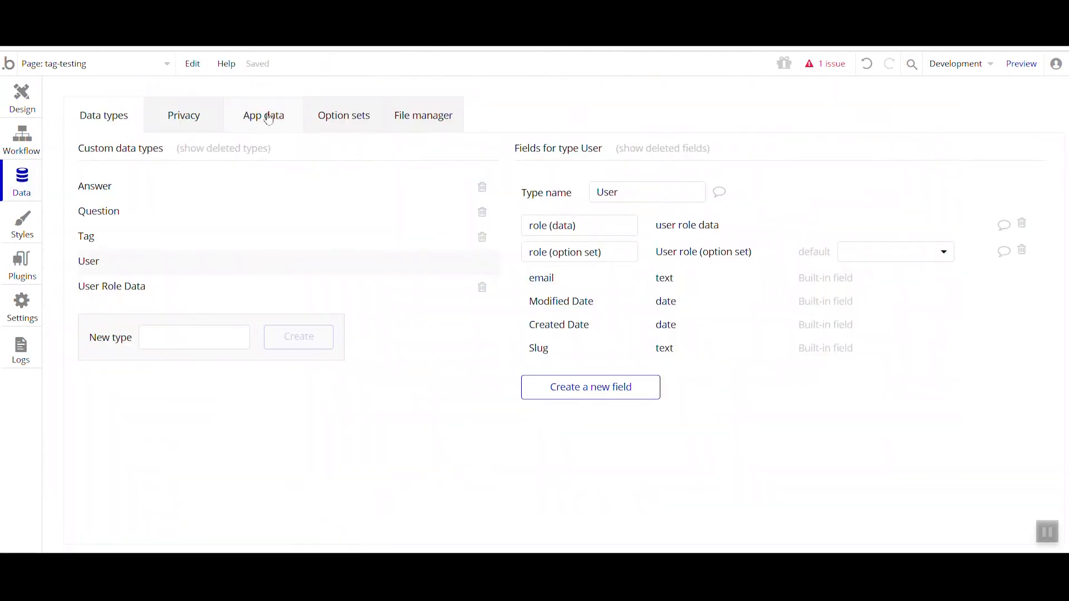
left_click(269, 118)
left_click(162, 397)
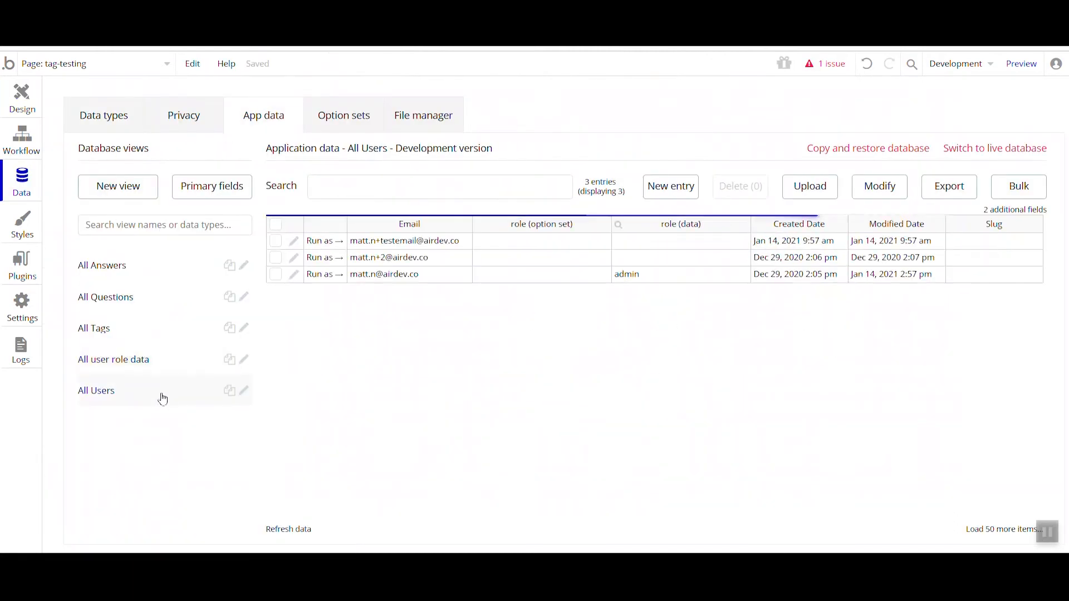
left_click(294, 274)
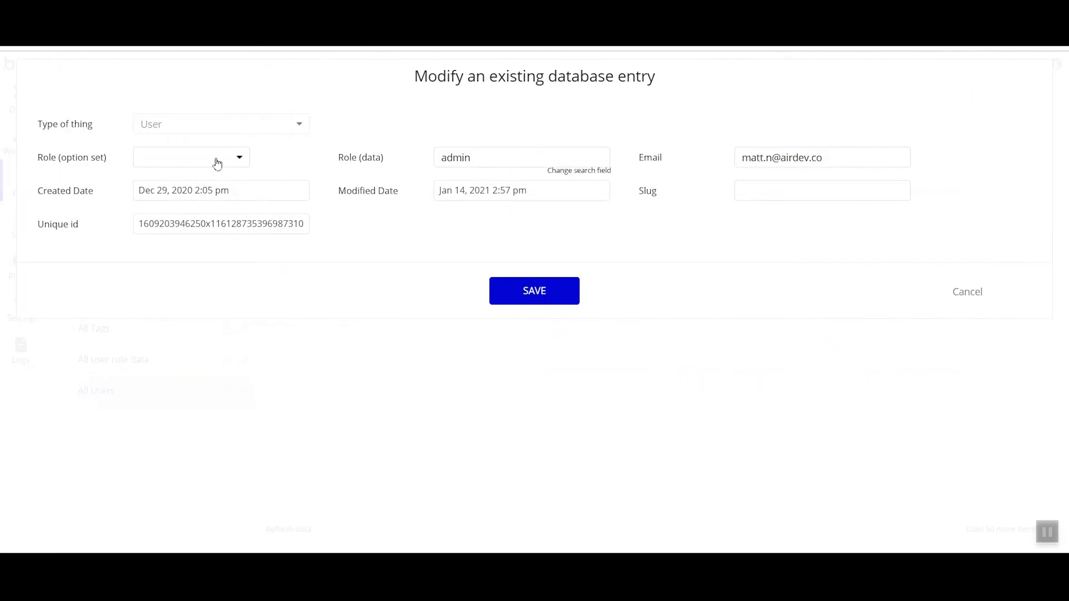
left_click(220, 161)
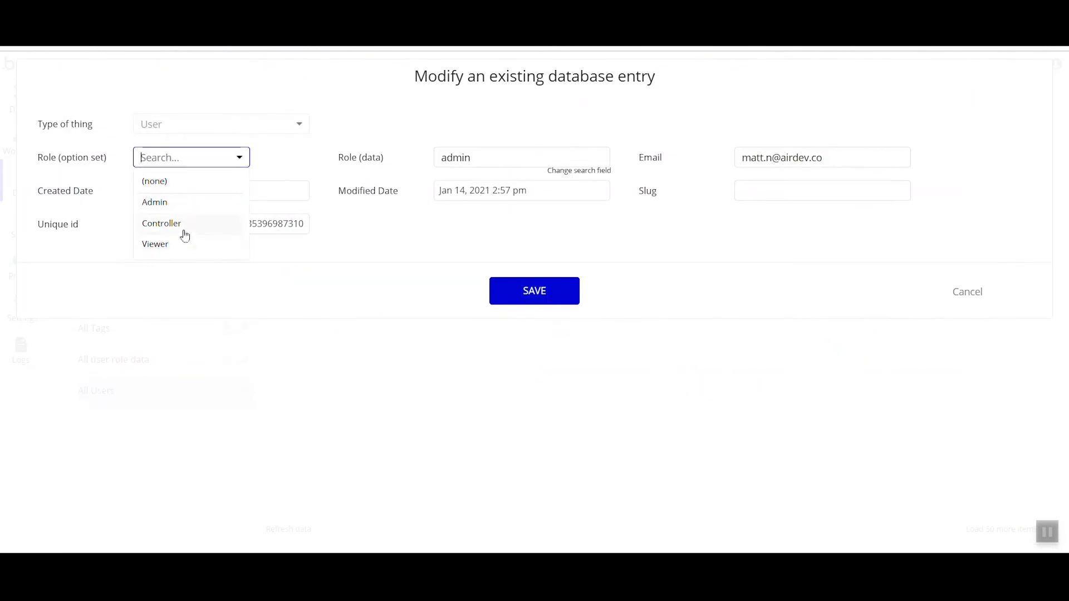
left_click(172, 210)
left_click(539, 281)
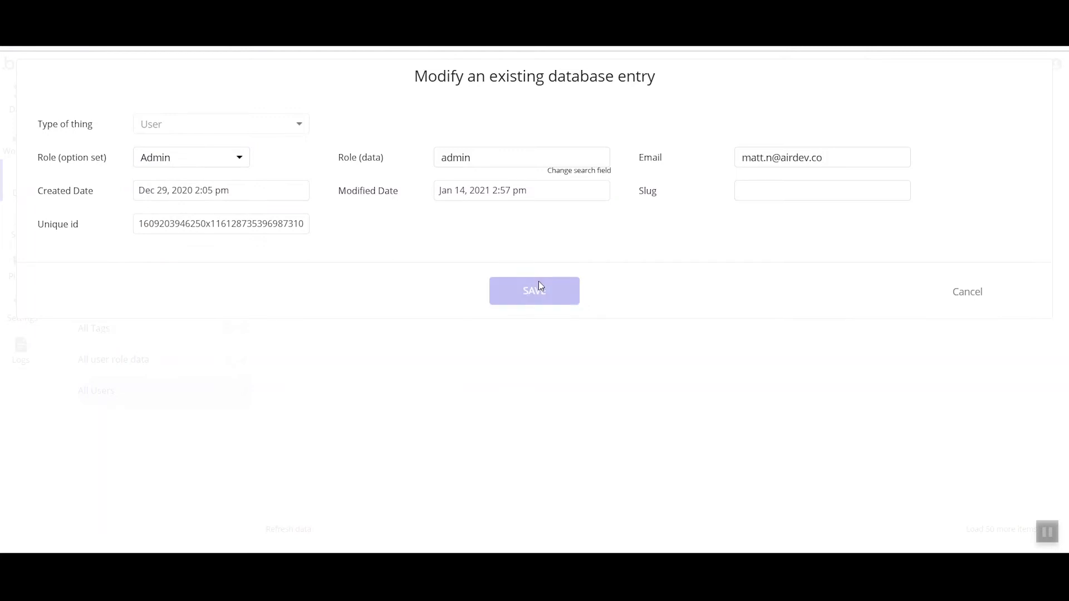
left_click(539, 228)
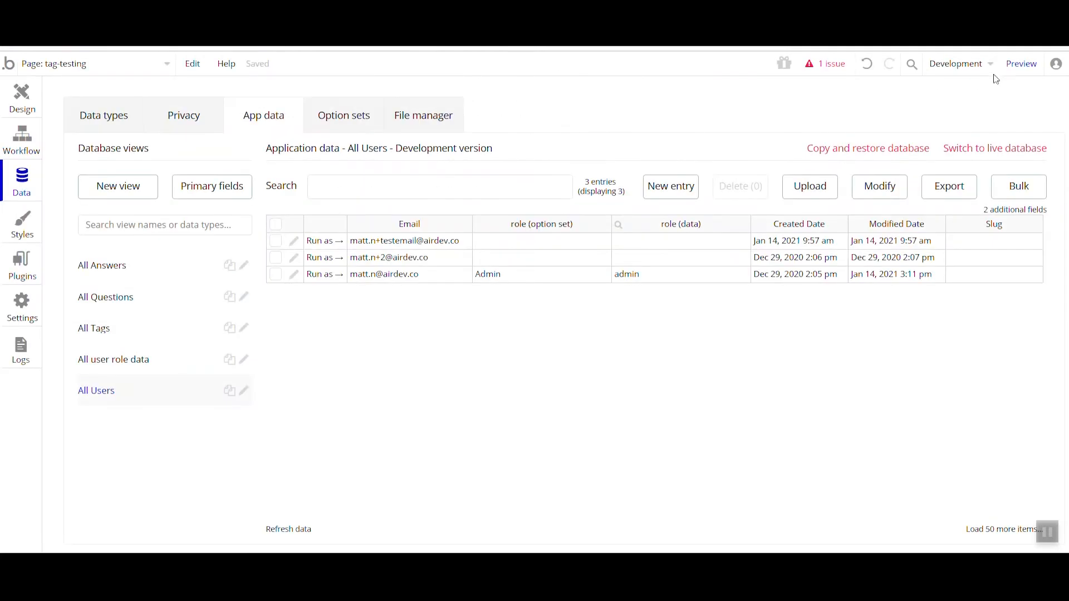
left_click(1010, 66)
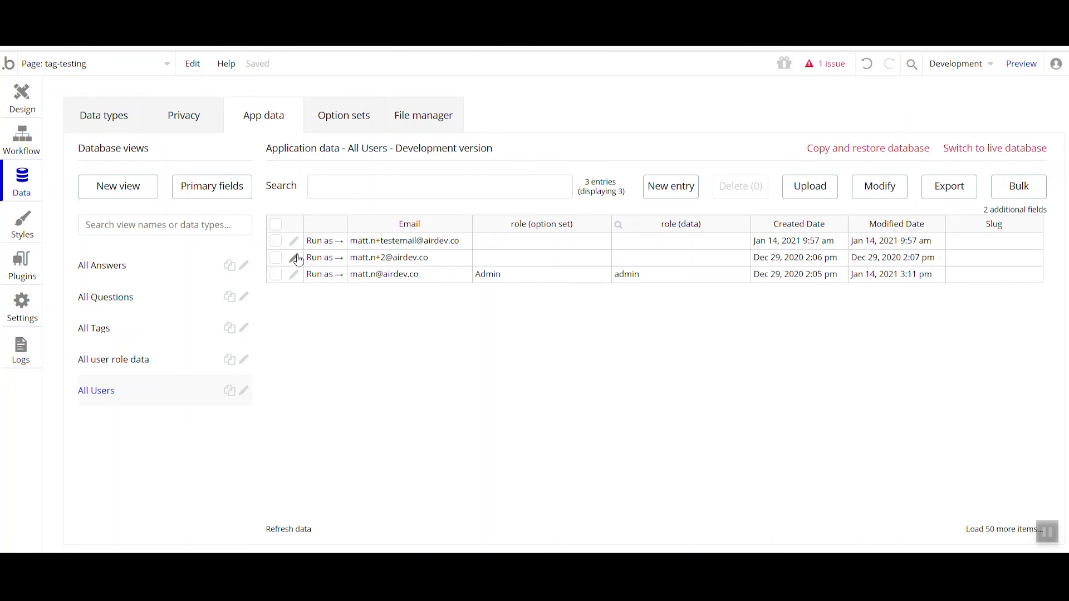
Step: Set role (option set) to Controller for the second user in the All Users view and save the entry
left_click(296, 256)
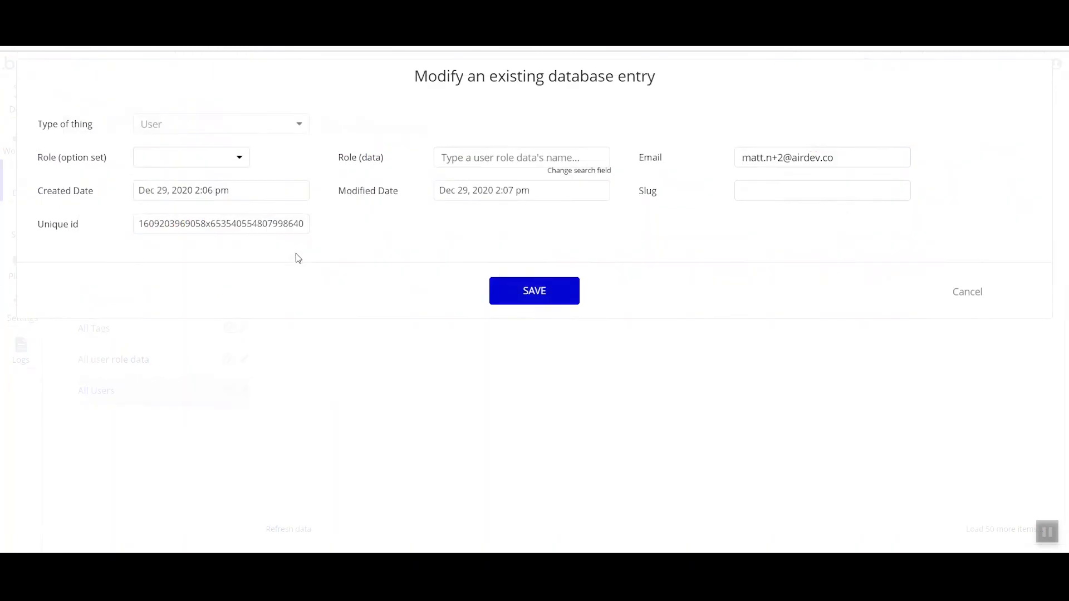
left_click(141, 159)
left_click(174, 222)
left_click(505, 302)
left_click(521, 190)
left_click(523, 228)
Step: Set role (option set) to Viewer for the first user in the All Users view and save the entry
left_click(294, 241)
left_click(189, 158)
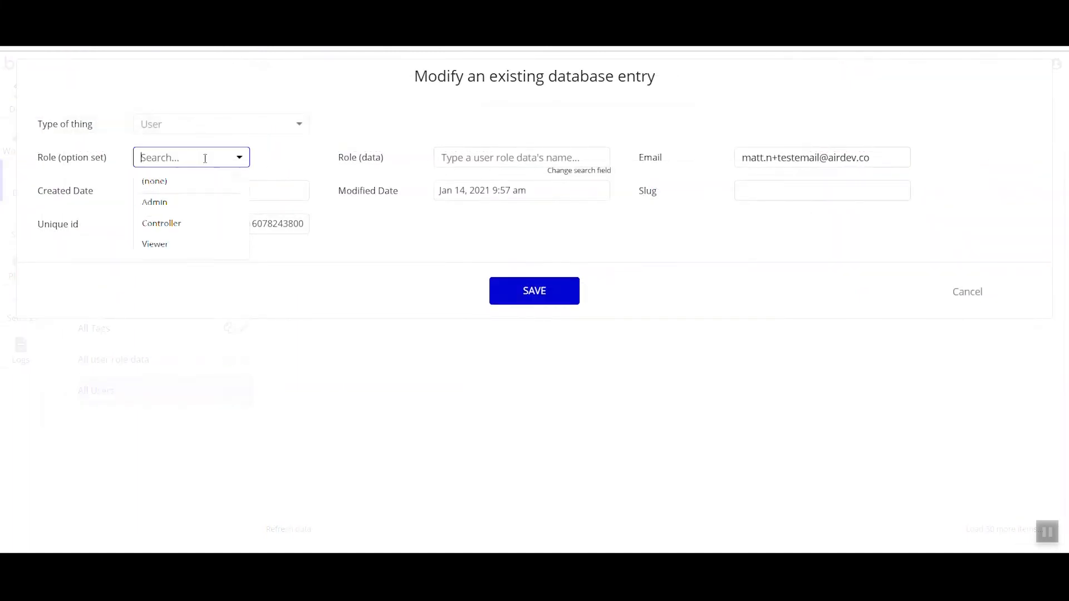
left_click(188, 241)
left_click(504, 295)
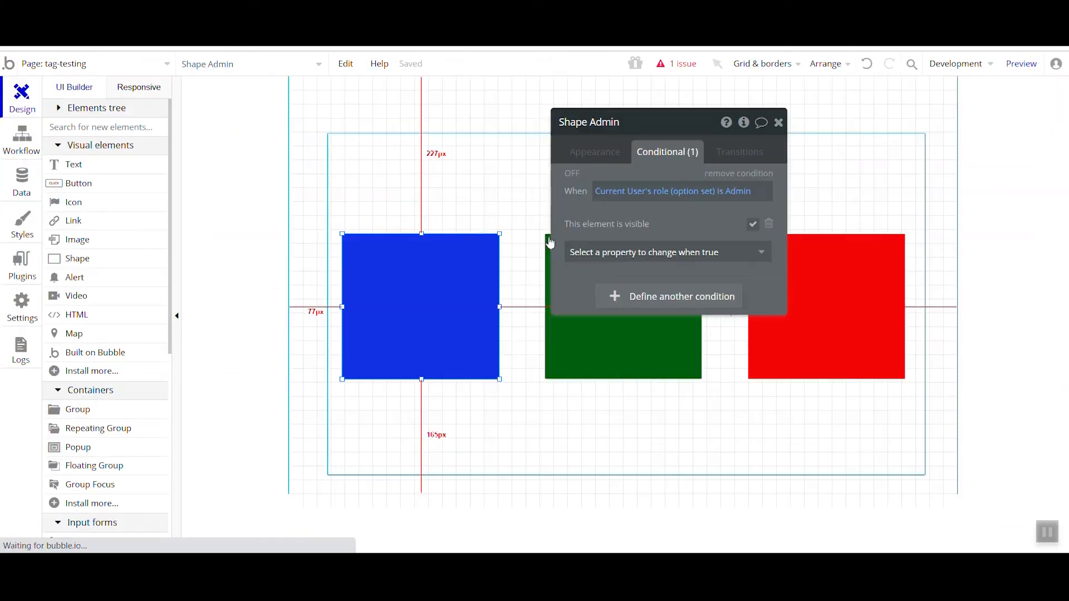
Step: Copy Shape Admin's condition expression into a new condition on the green Shape Controller and change its role value to Controller
left_click(585, 348)
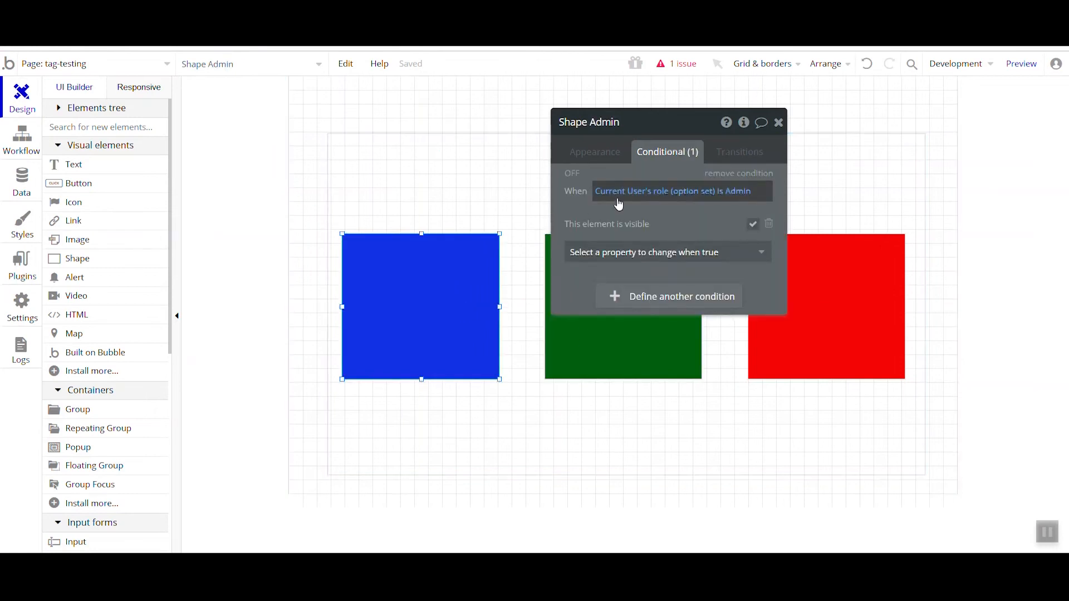
right_click(618, 199)
left_click(695, 157)
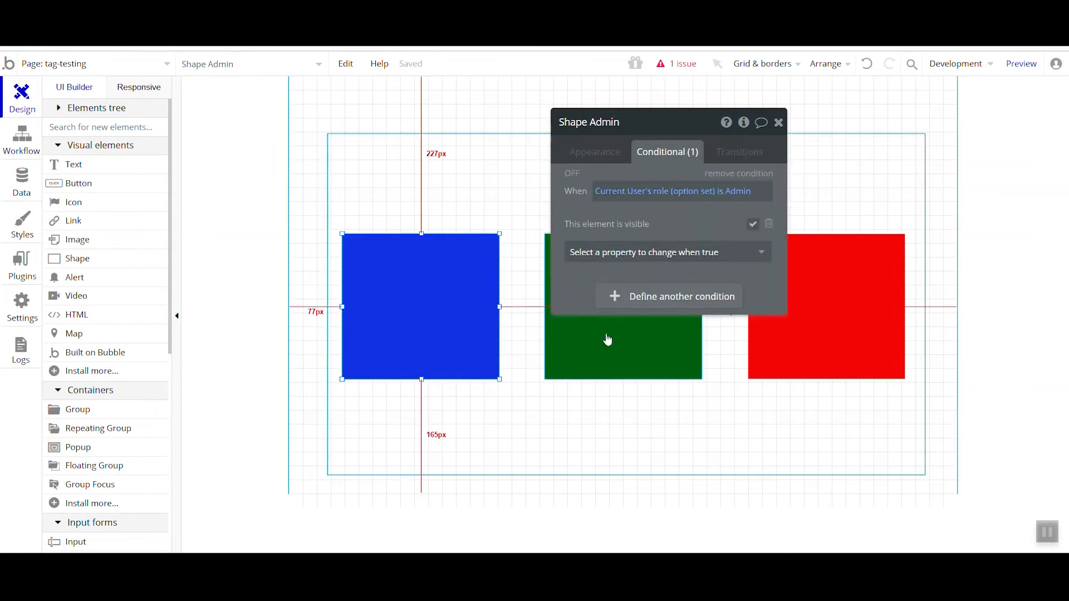
left_click(607, 339)
left_click(635, 184)
right_click(619, 200)
left_click(691, 179)
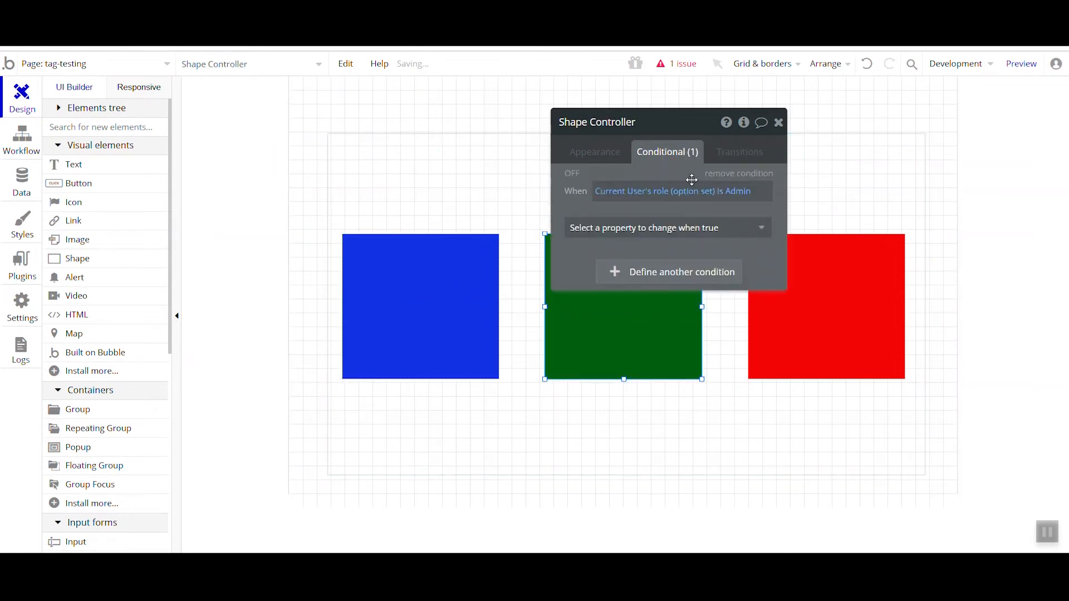
left_click(736, 196)
left_click(620, 242)
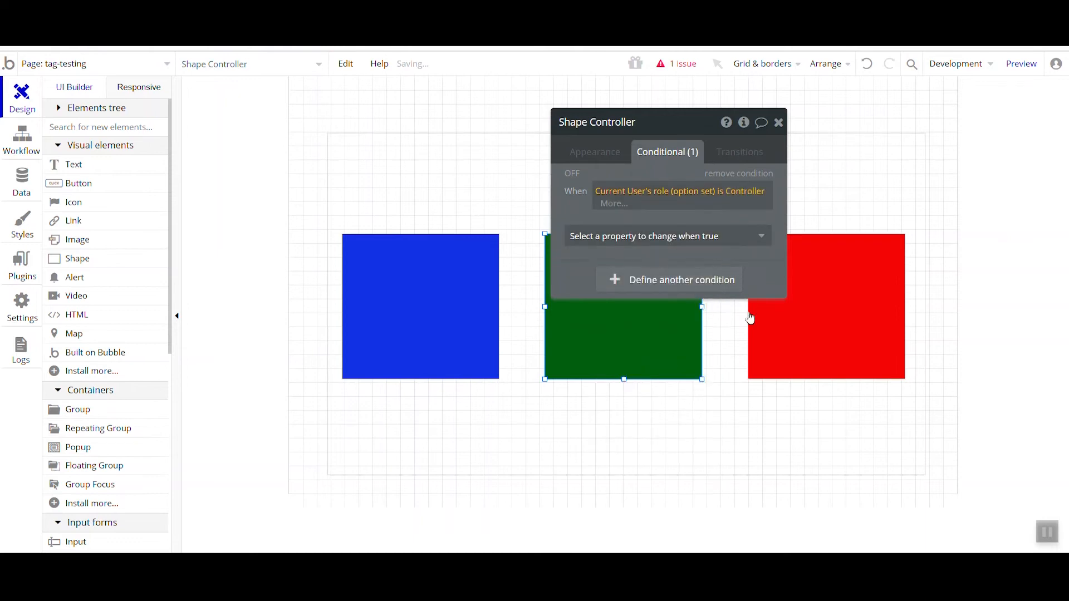
Step: Add a condition to the red Shape Viewer making it visible when Current User's role (option set) is Viewer
left_click(821, 309)
left_click(669, 184)
right_click(621, 196)
left_click(716, 175)
left_click(736, 195)
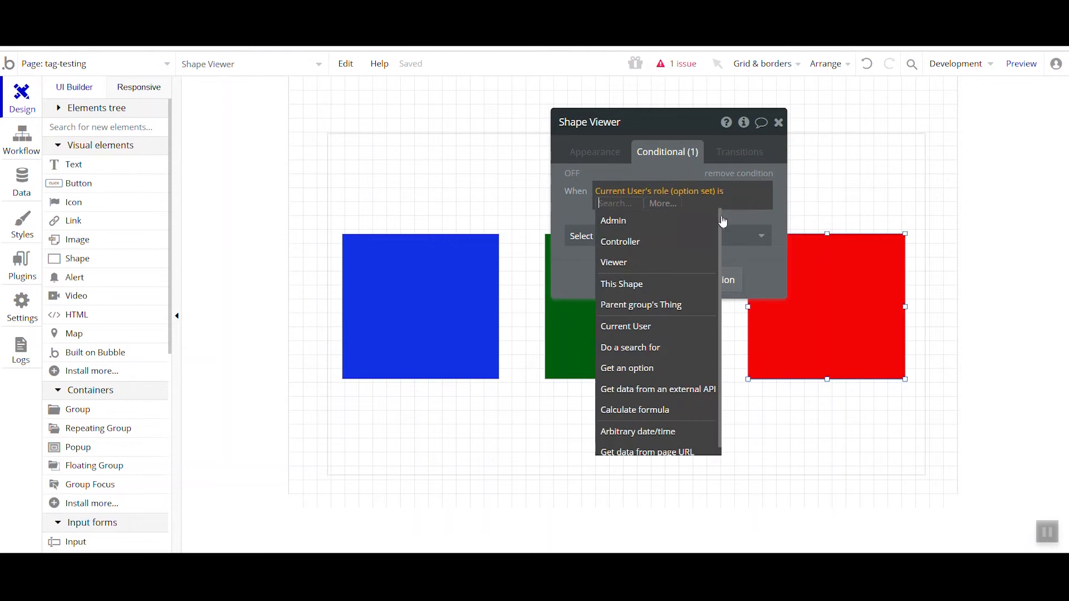
left_click(644, 262)
left_click(638, 230)
left_click(612, 271)
left_click(754, 223)
Step: Make the green Shape Controller visible when its condition is true
left_click(646, 324)
left_click(675, 231)
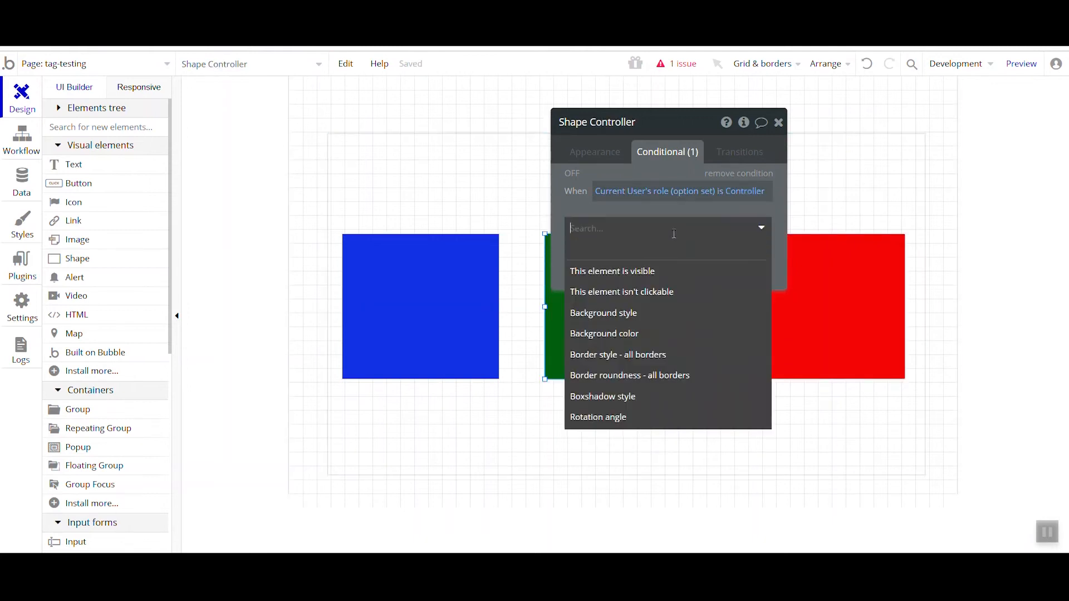
left_click(668, 271)
left_click(753, 224)
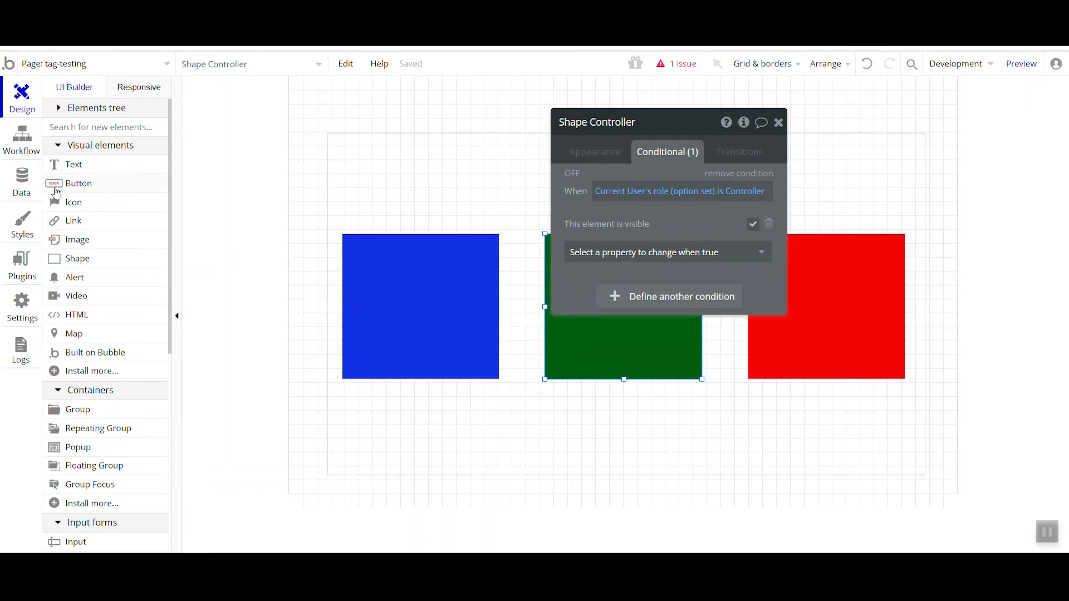
Step: Run the app as the user with the Controller role to check which shape is shown
left_click(24, 187)
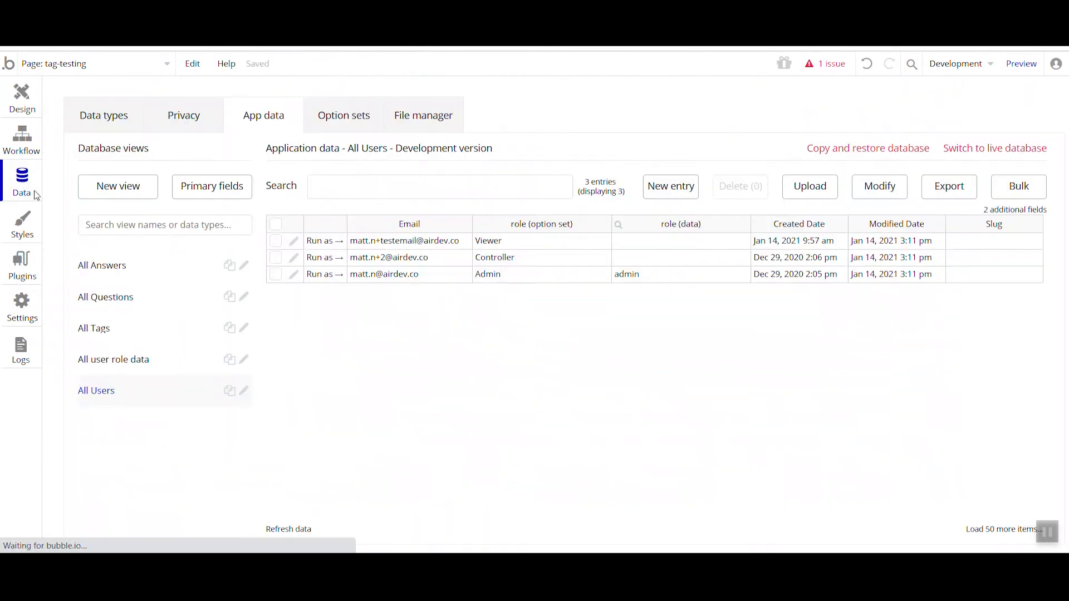
left_click(325, 260)
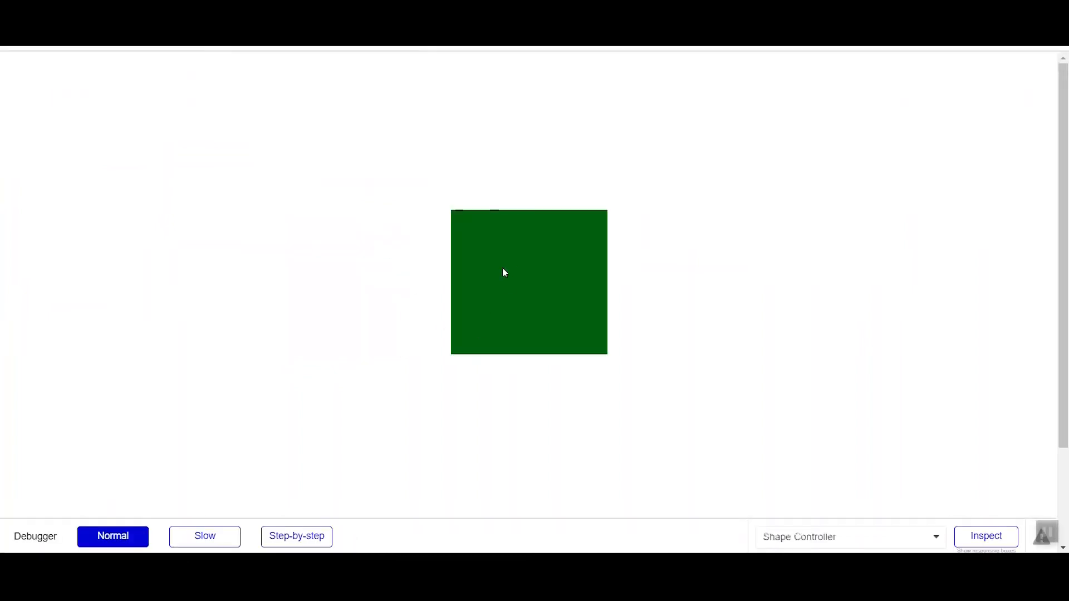
left_click(51, 25)
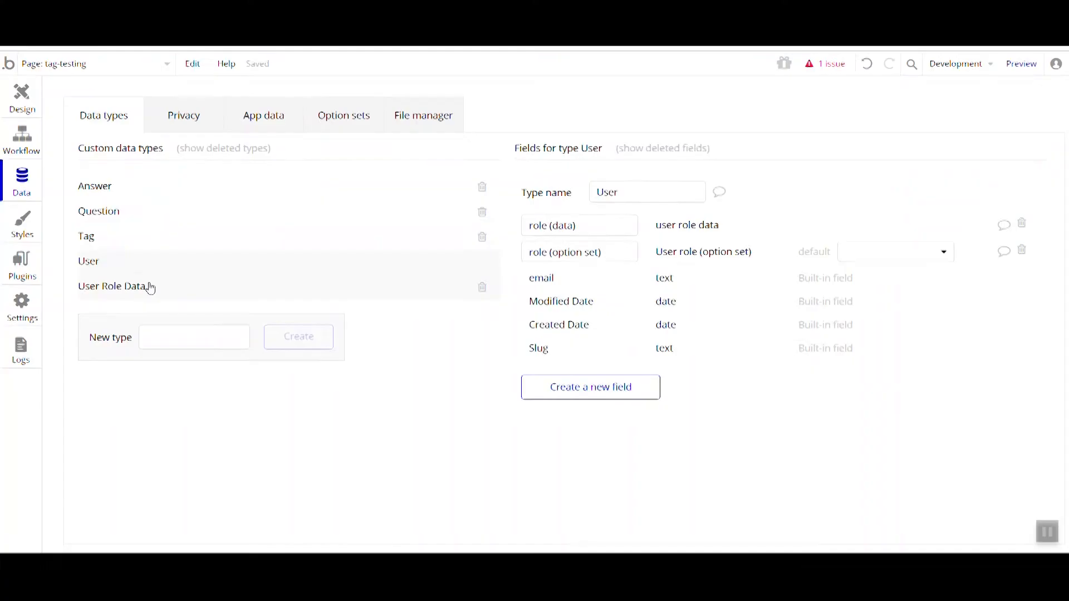
Step: Review the user role data type and the User role (option set), and delete the Tag data type
left_click(148, 286)
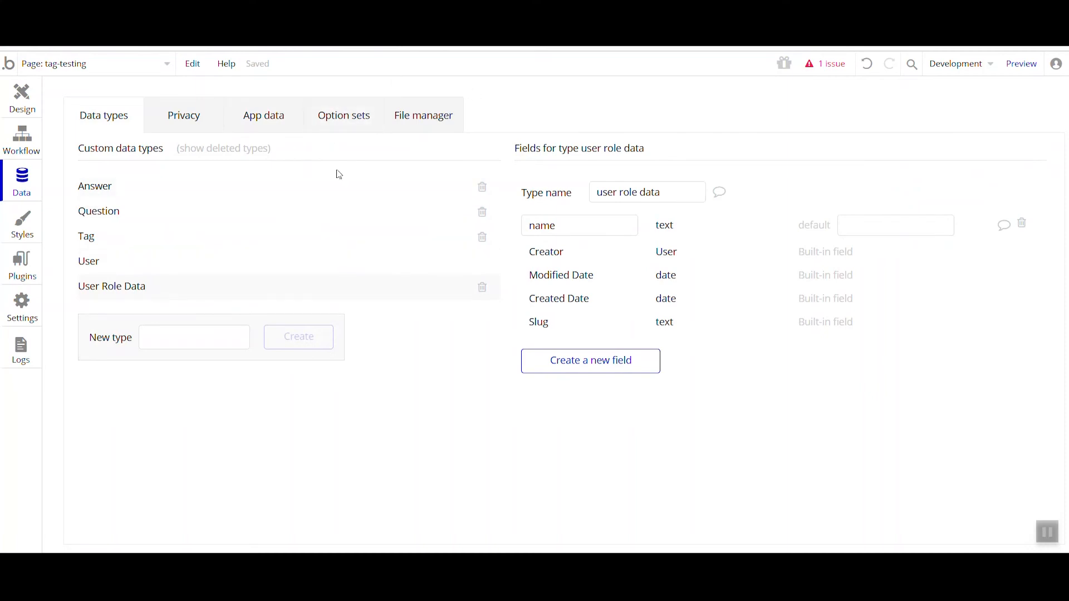
left_click(348, 106)
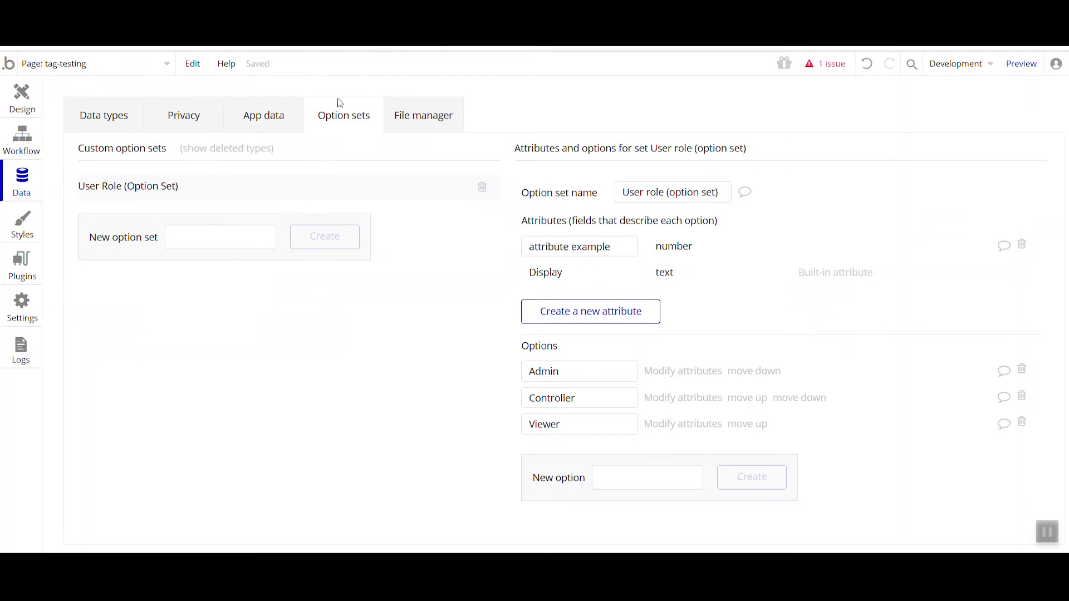
left_click(105, 111)
left_click(151, 236)
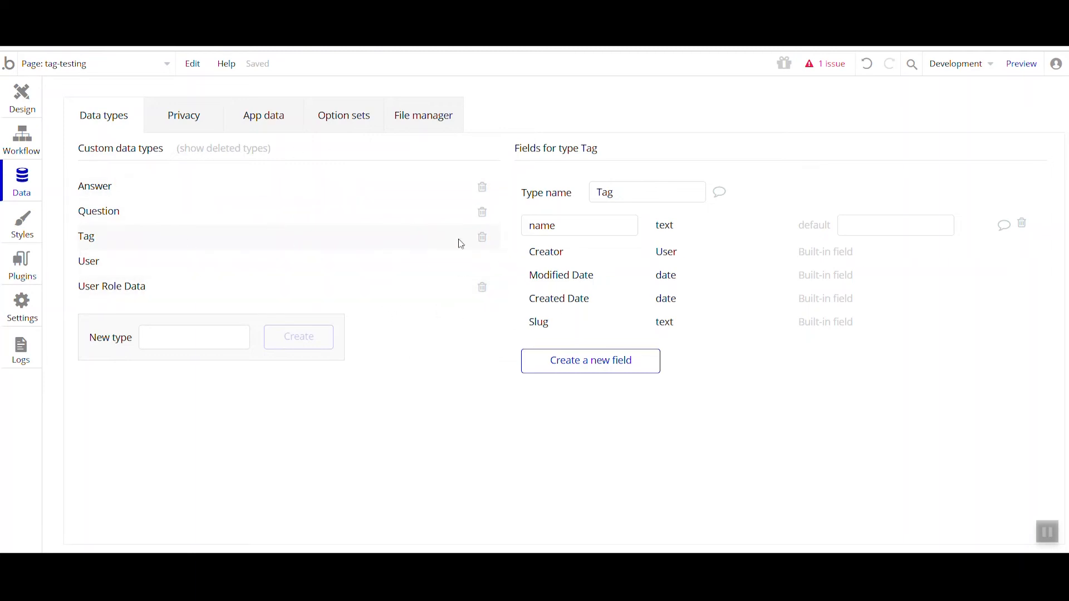
left_click(482, 237)
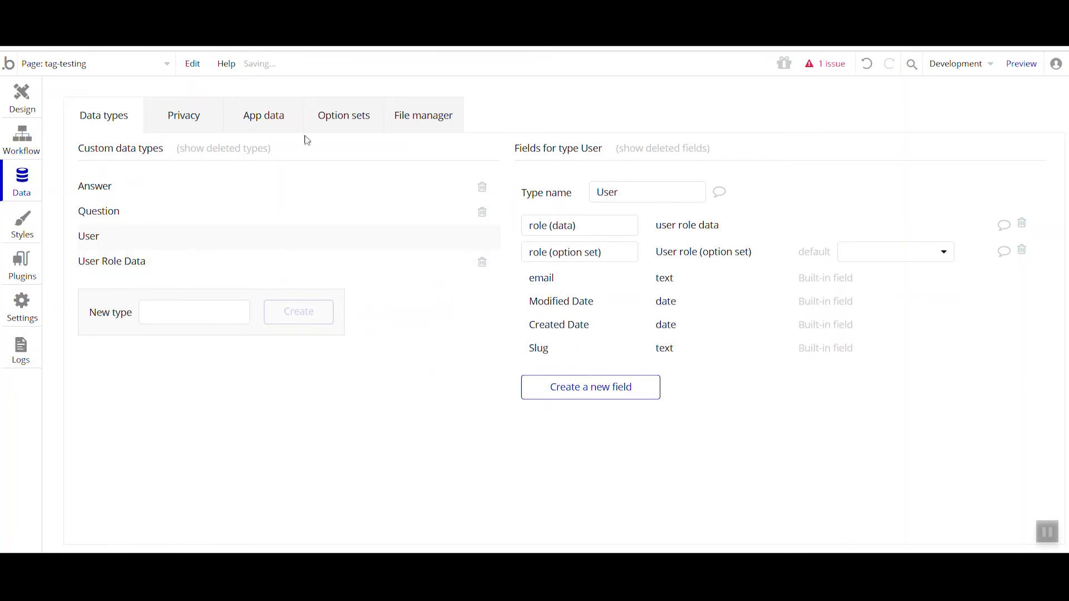
Step: Create a new option set named Tag
left_click(334, 116)
left_click(204, 236)
type("Tag")
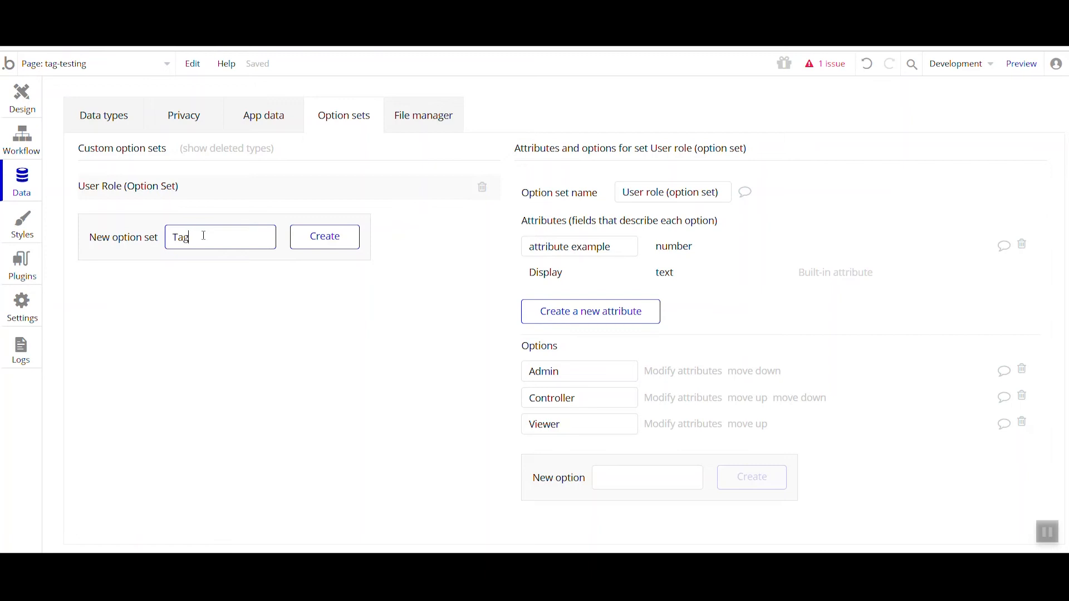
left_click(337, 236)
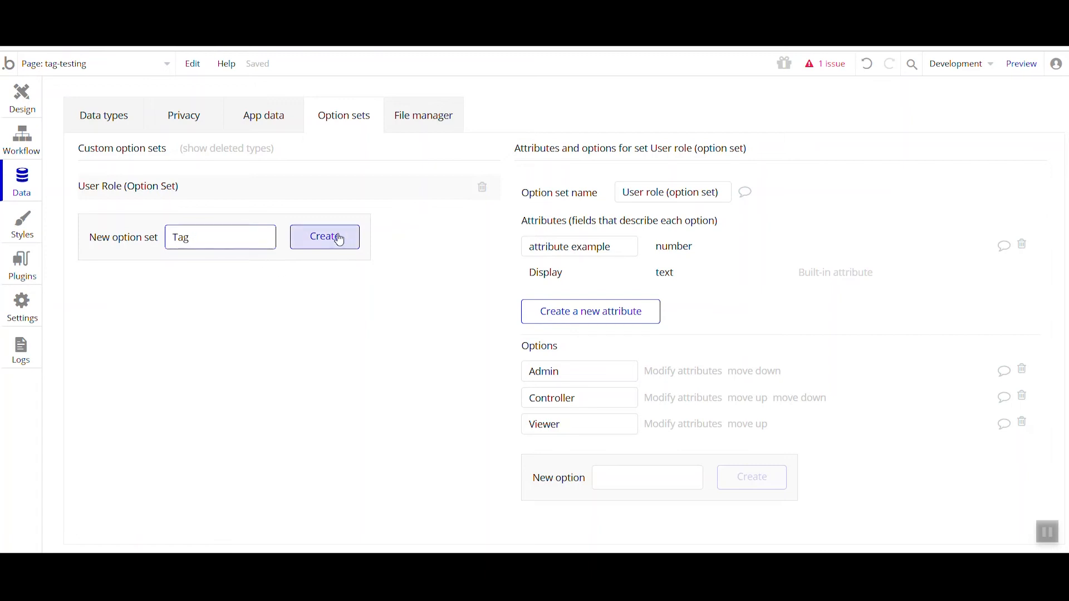